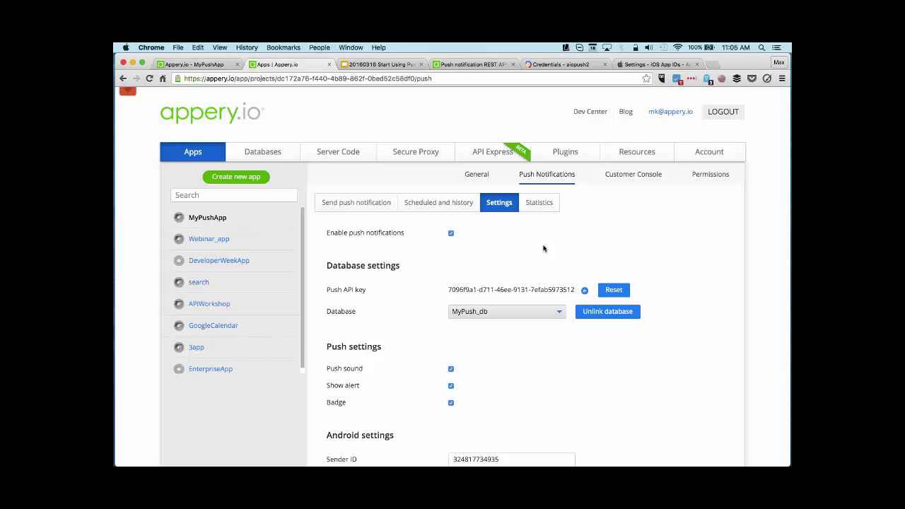
Step: View the MyPushApp startScreen in the app editor, and return to the app's push notification settings to review them
{"action": "left_click", "coordinate": [194, 65]}
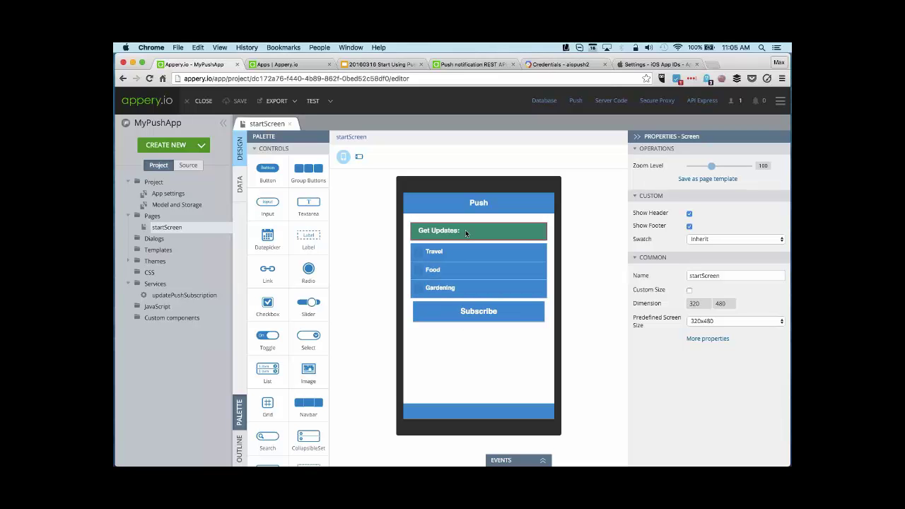
{"action": "left_click", "coordinate": [273, 66]}
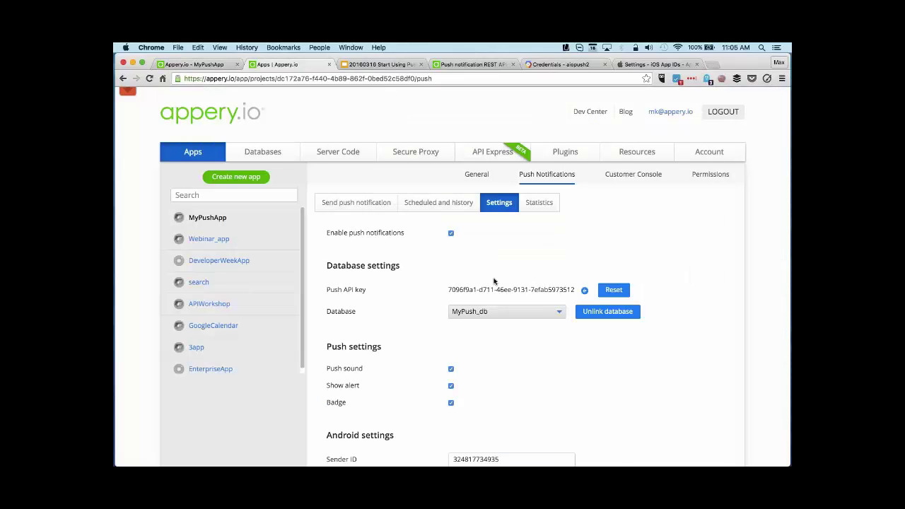
{"action": "scroll", "coordinate": [474, 171], "scroll_direction": "down", "scroll_amount": 1}
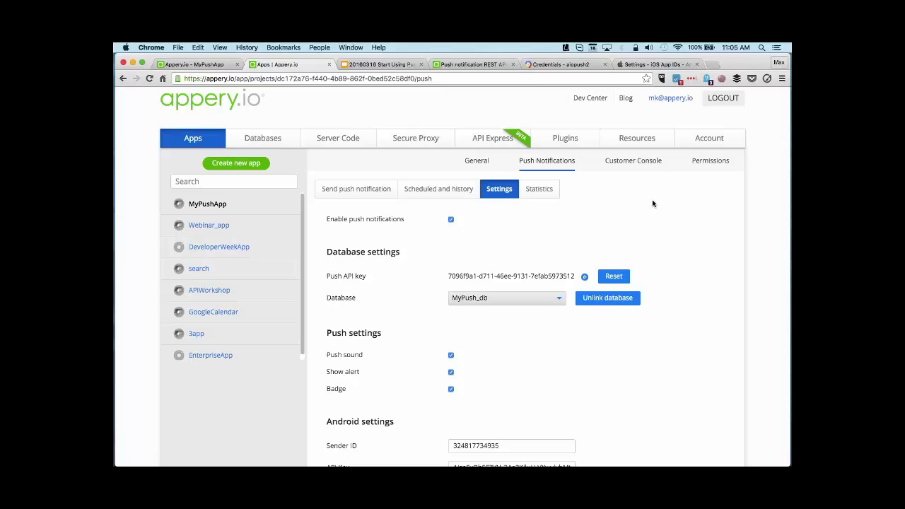
{"action": "scroll", "coordinate": [683, 209], "scroll_direction": "down", "scroll_amount": 1}
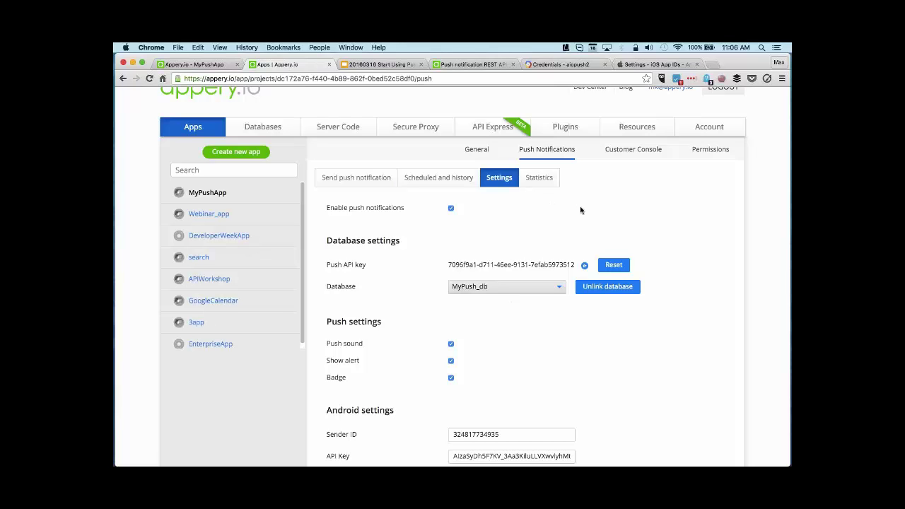
Step: Open the databases page in a separate tab and examine the Devices collection of MyPush_db
{"action": "right_click", "coordinate": [263, 126]}
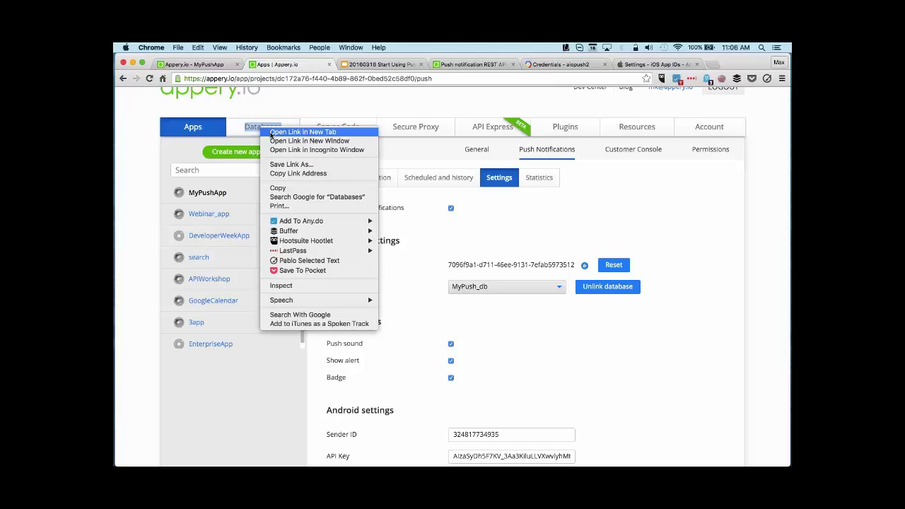
{"action": "left_click", "coordinate": [297, 132]}
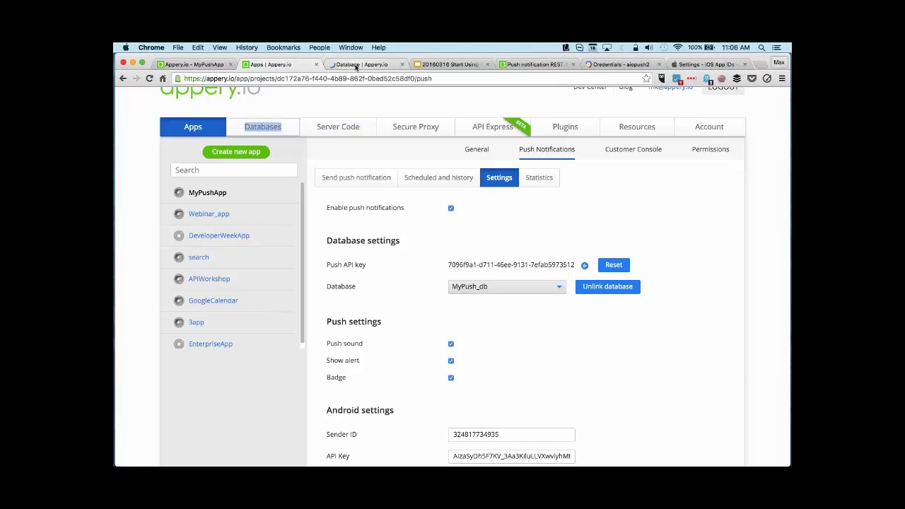
{"action": "key", "text": "ctrl+Tab"}
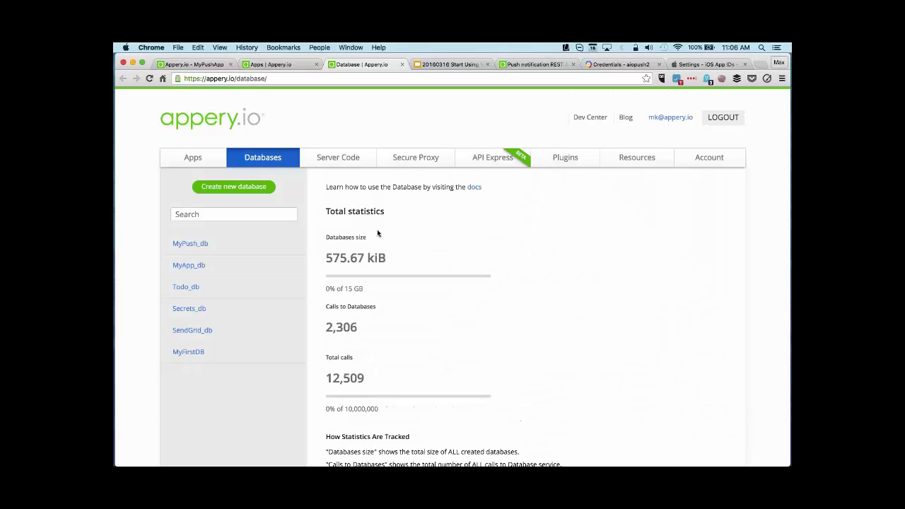
{"action": "left_click", "coordinate": [227, 244]}
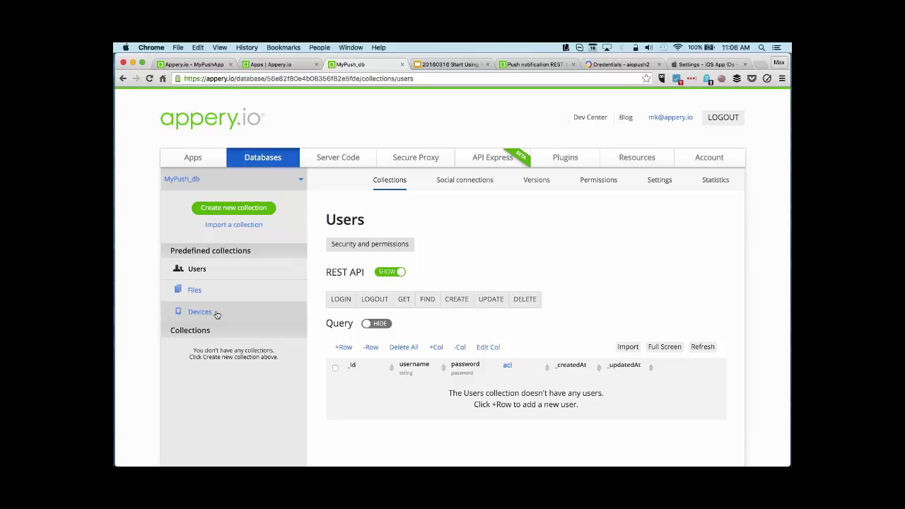
{"action": "left_click", "coordinate": [200, 312]}
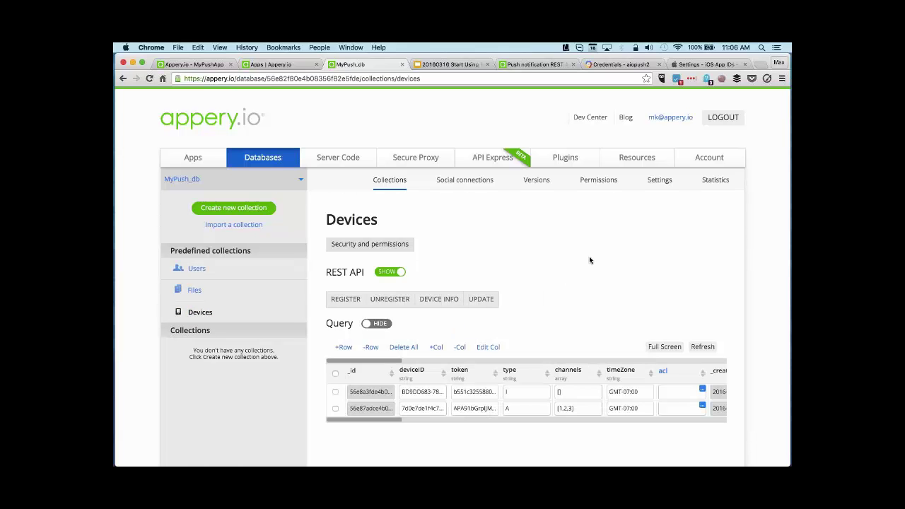
{"action": "scroll", "coordinate": [590, 260], "scroll_direction": "down", "scroll_amount": 2}
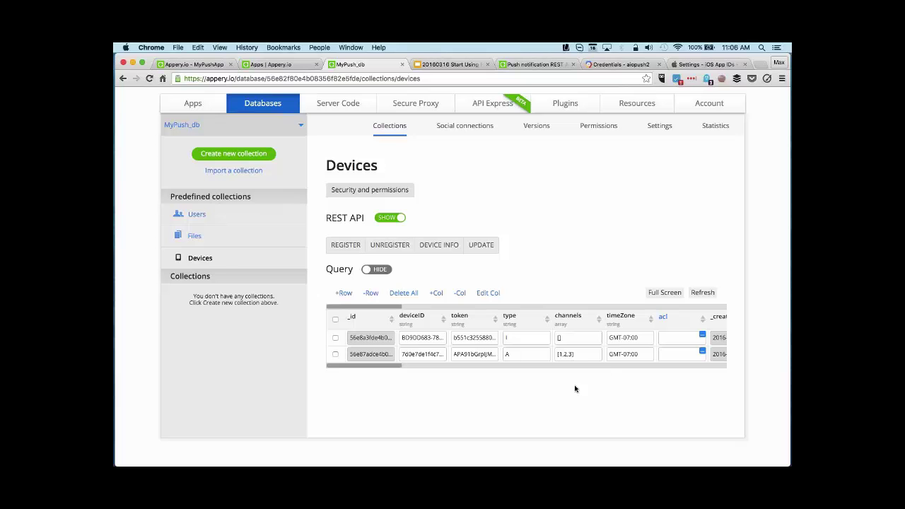
{"action": "left_click_drag", "start_coordinate": [387, 368], "coordinate": [339, 391]}
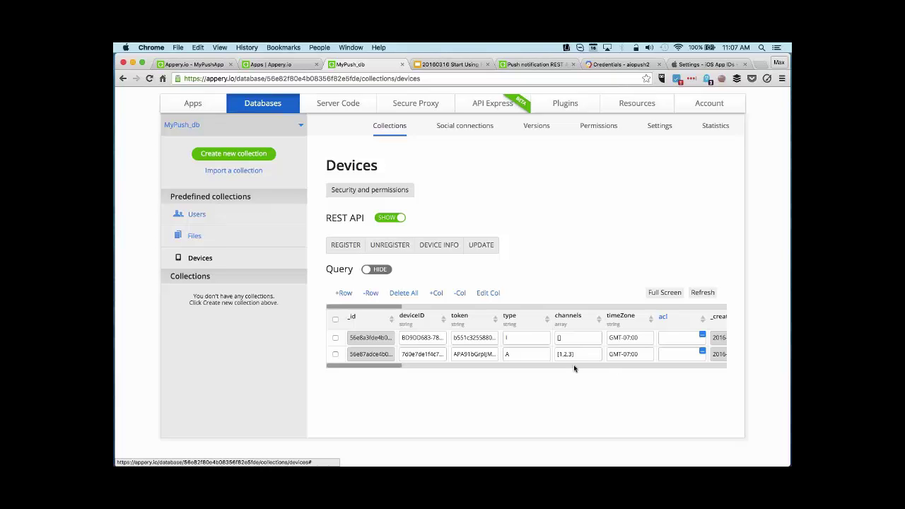
{"action": "scroll", "coordinate": [565, 288], "scroll_direction": "up", "scroll_amount": 2}
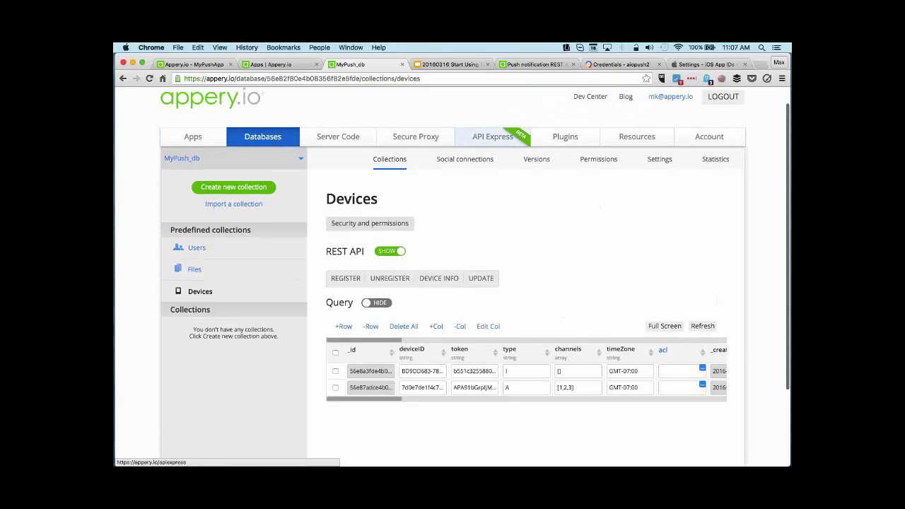
Step: Return to MyPushApp's push notification settings and review the Android and iOS sections
{"action": "left_click", "coordinate": [292, 65]}
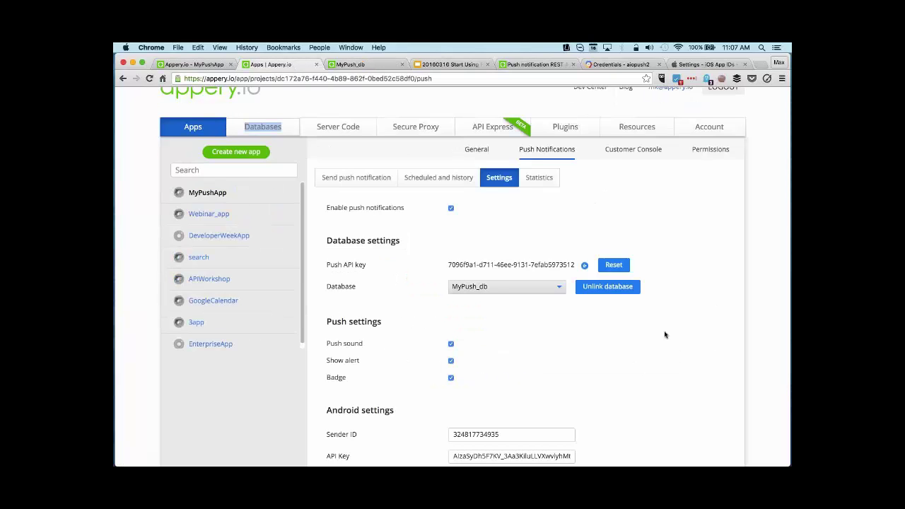
{"action": "scroll", "coordinate": [665, 335], "scroll_direction": "down", "scroll_amount": 3}
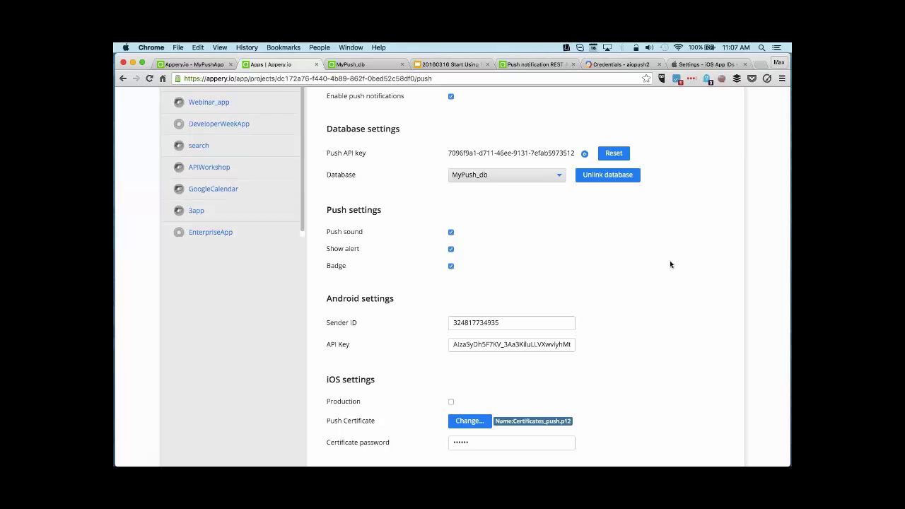
{"action": "scroll", "coordinate": [670, 265], "scroll_direction": "down", "scroll_amount": 1}
{"action": "scroll", "coordinate": [670, 265], "scroll_direction": "down", "scroll_amount": 4}
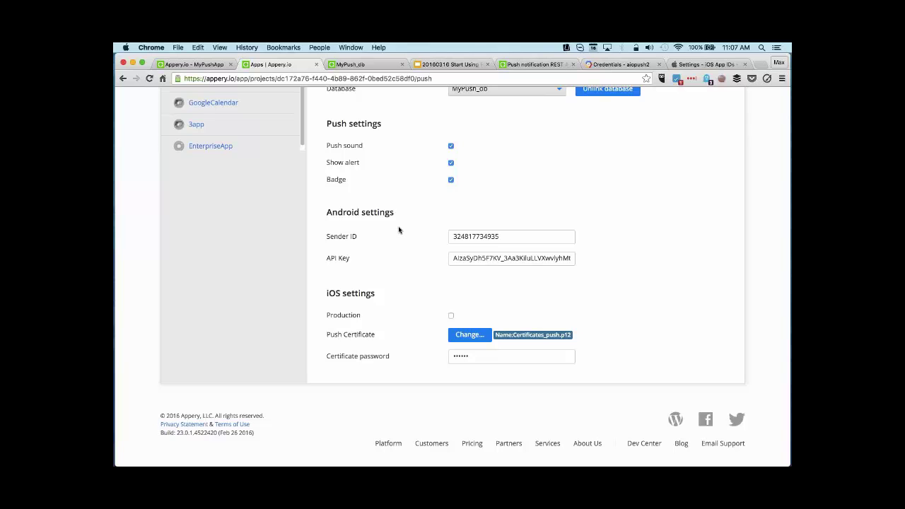
Step: Check the server key for push notifications in the Google Developers Console credentials, and return to MyPushApp's Android and iOS settings
{"action": "left_click", "coordinate": [619, 65]}
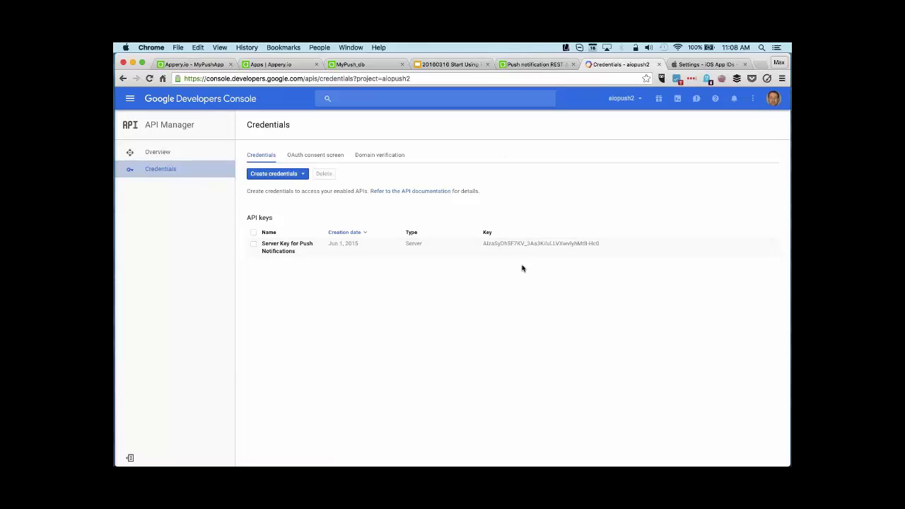
{"action": "left_click", "coordinate": [532, 64]}
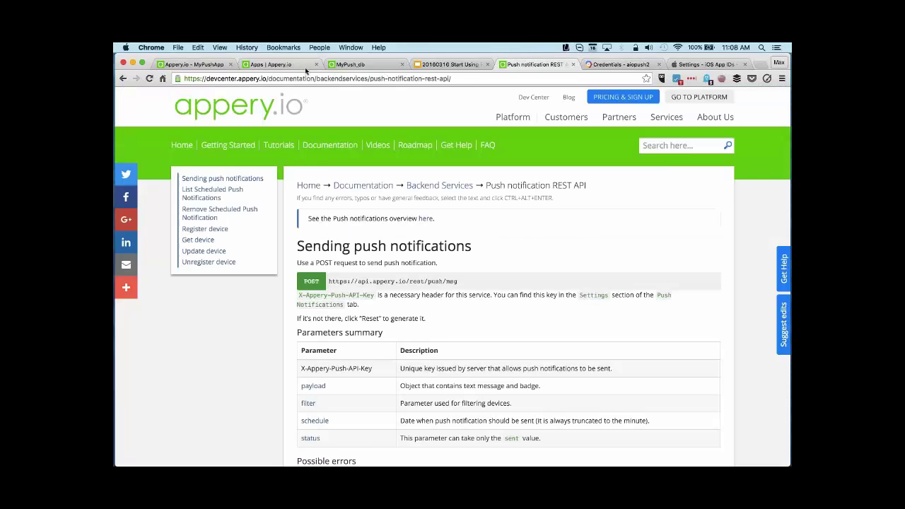
{"action": "left_click", "coordinate": [294, 65]}
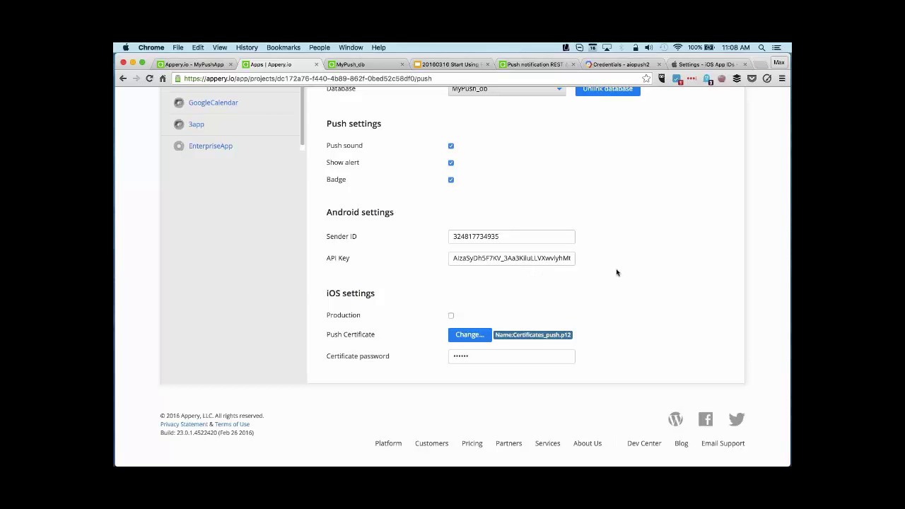
{"action": "scroll", "coordinate": [626, 290], "scroll_direction": "down", "scroll_amount": 1}
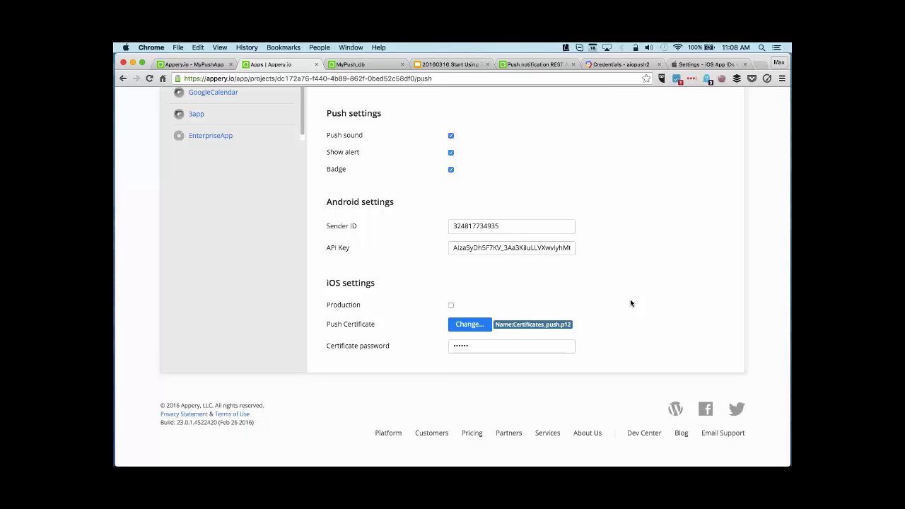
Step: Switch to the Apple Developer App ID settings and examine the Push Notifications service and its SSL certificates
{"action": "left_click", "coordinate": [714, 65]}
{"action": "scroll", "coordinate": [691, 238], "scroll_direction": "up", "scroll_amount": 6}
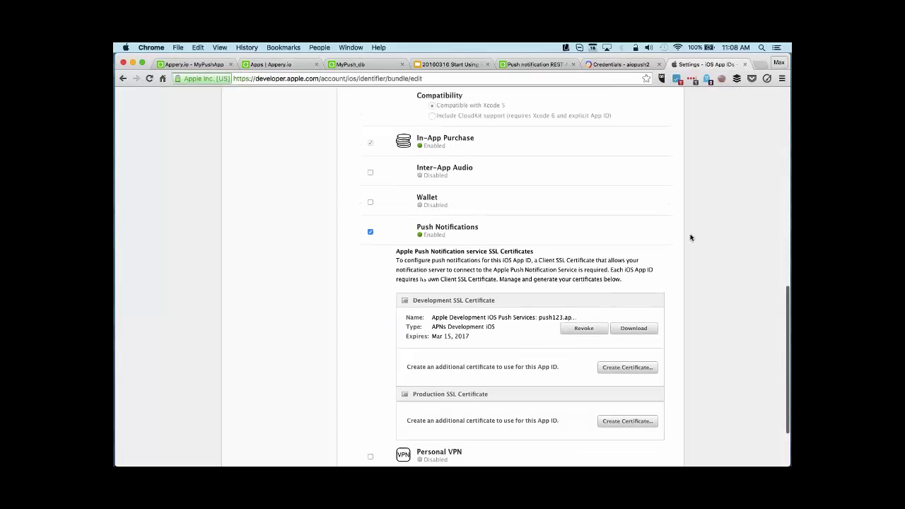
{"action": "scroll", "coordinate": [691, 238], "scroll_direction": "up", "scroll_amount": 8}
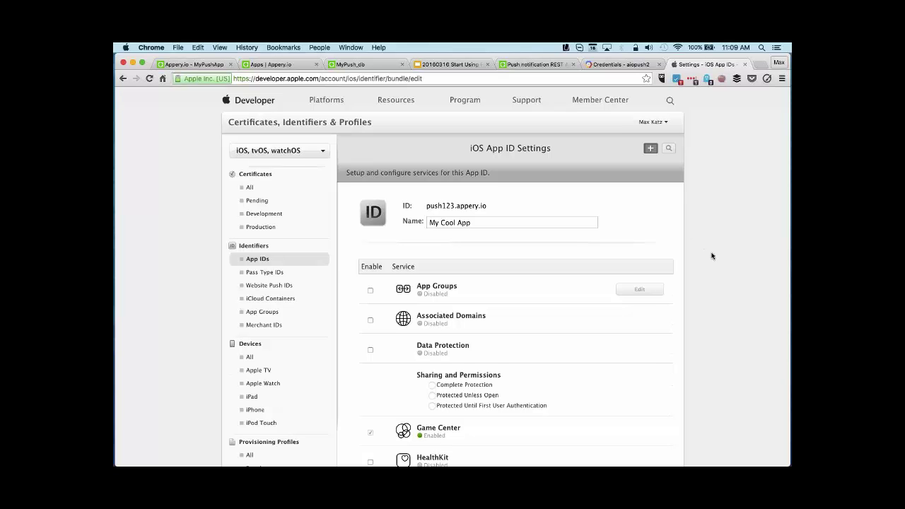
{"action": "scroll", "coordinate": [712, 256], "scroll_direction": "down", "scroll_amount": 12}
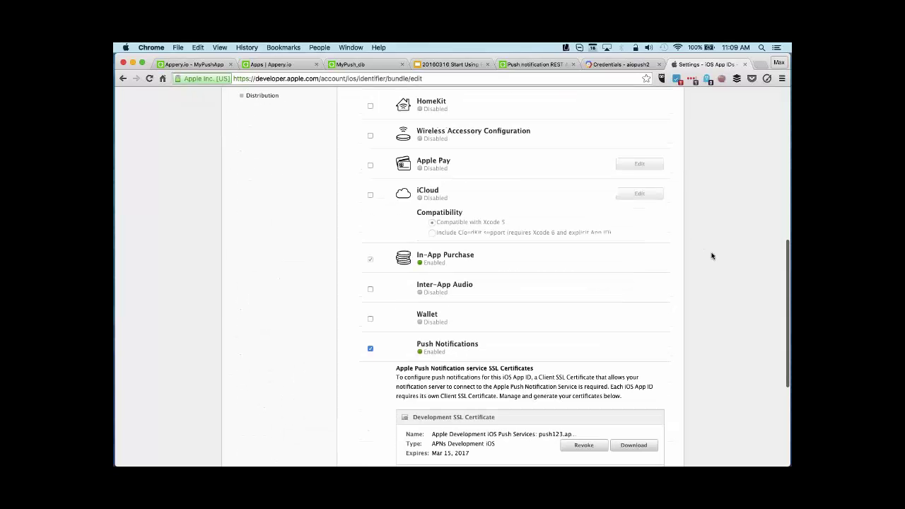
{"action": "scroll", "coordinate": [716, 291], "scroll_direction": "down", "scroll_amount": 5}
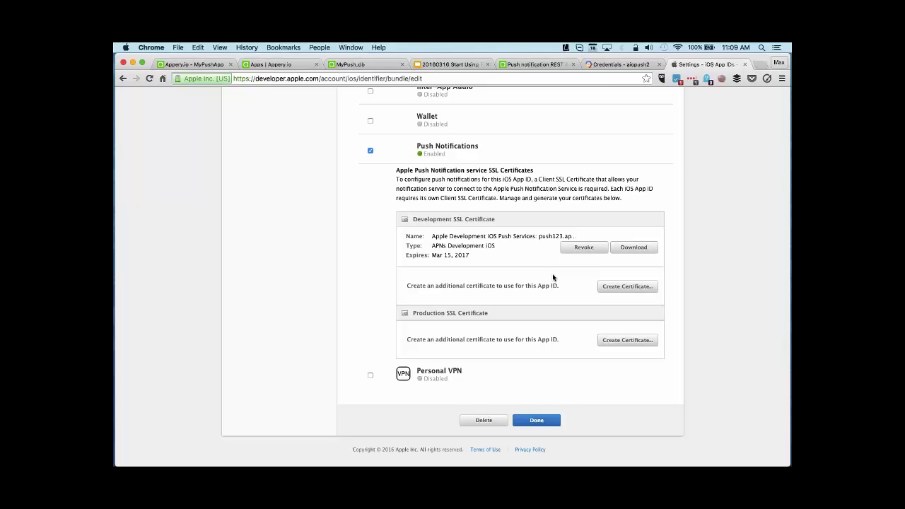
Step: Go back to MyPushApp's push notification settings in Appery.io and review the database, push, Android and iOS sections
{"action": "left_click", "coordinate": [281, 65]}
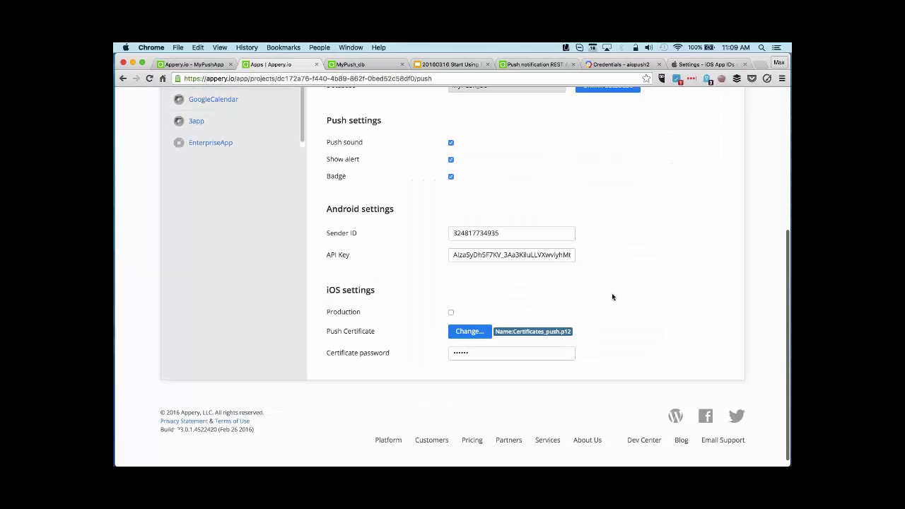
{"action": "scroll", "coordinate": [613, 297], "scroll_direction": "up", "scroll_amount": 5}
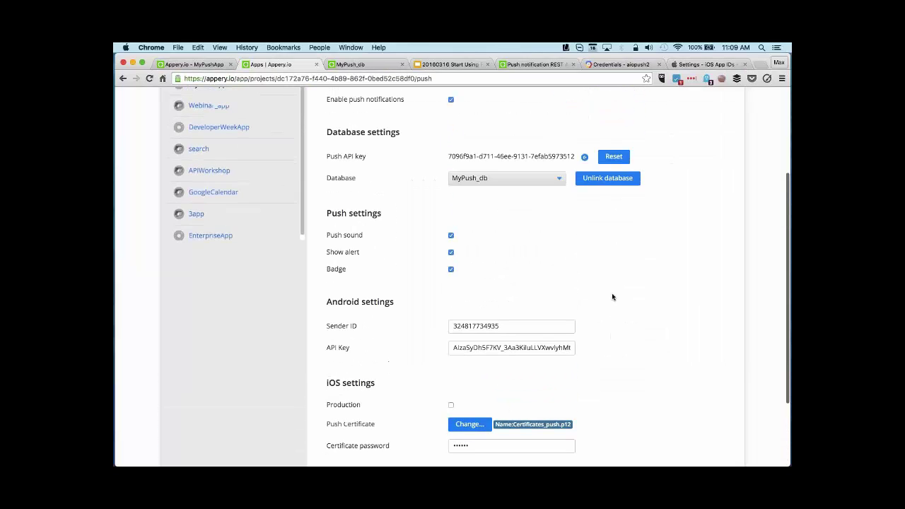
{"action": "scroll", "coordinate": [613, 297], "scroll_direction": "up", "scroll_amount": 2}
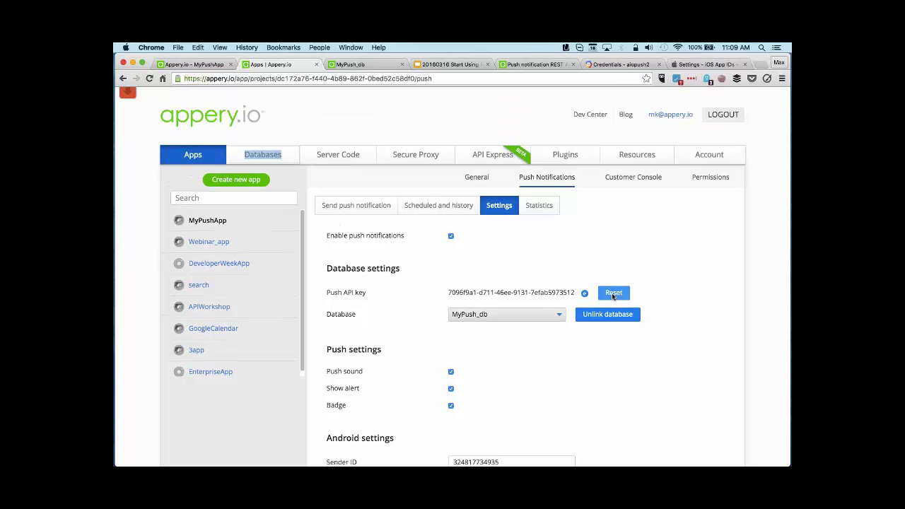
{"action": "scroll", "coordinate": [592, 349], "scroll_direction": "down", "scroll_amount": 3}
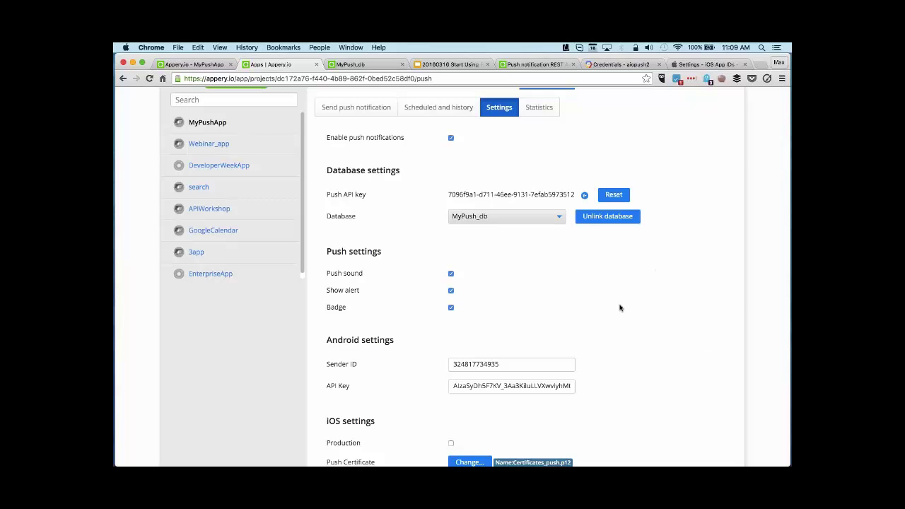
{"action": "scroll", "coordinate": [619, 308], "scroll_direction": "up", "scroll_amount": 1}
{"action": "scroll", "coordinate": [620, 307], "scroll_direction": "up", "scroll_amount": 2}
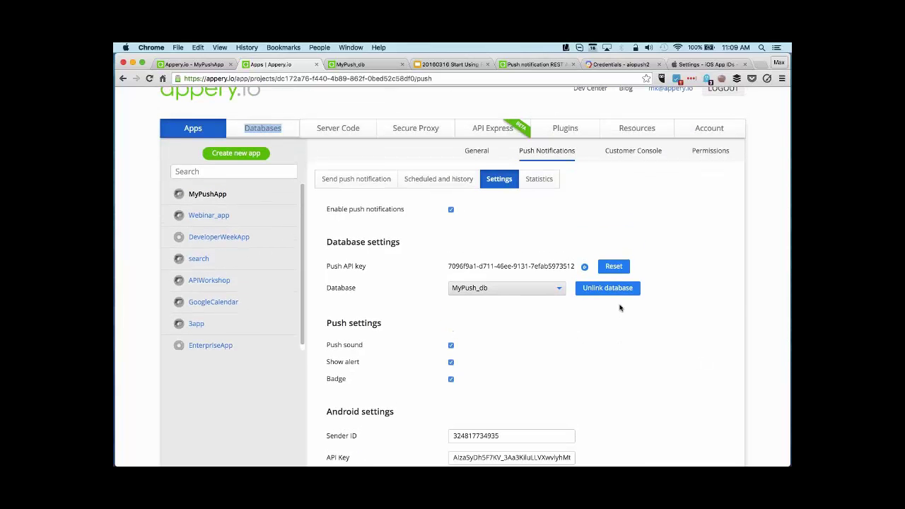
Step: Open the form for sending a push notification and target all devices, with both iOS and Android as device types
{"action": "left_click", "coordinate": [366, 182]}
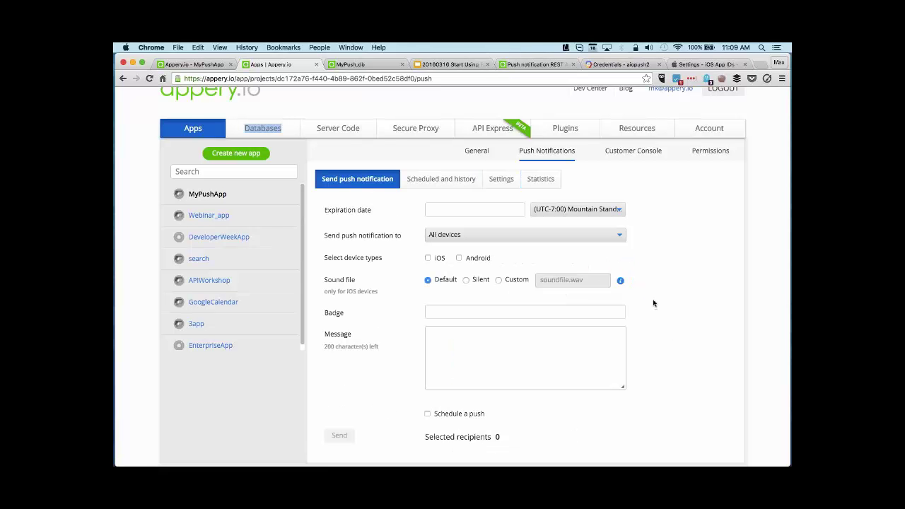
{"action": "scroll", "coordinate": [537, 269], "scroll_direction": "down", "scroll_amount": 1}
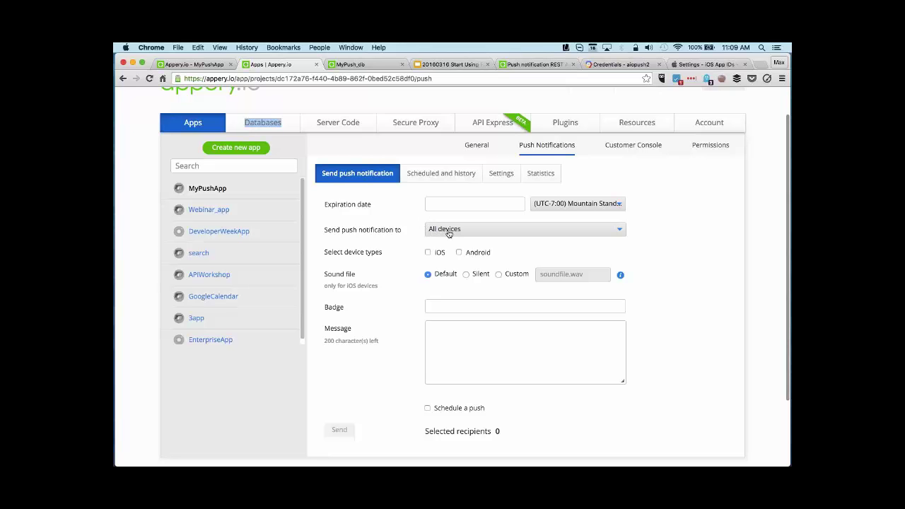
{"action": "left_click", "coordinate": [452, 231]}
{"action": "left_click", "coordinate": [454, 234]}
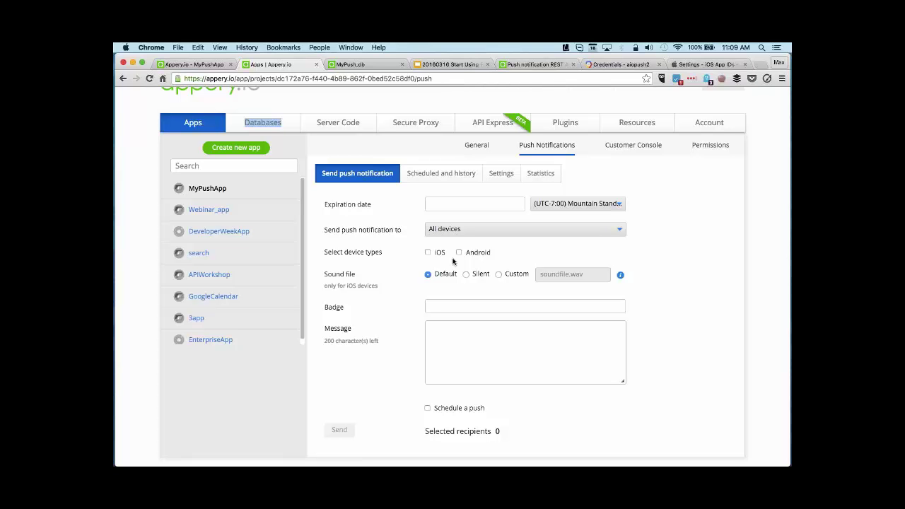
{"action": "left_click", "coordinate": [428, 252]}
{"action": "left_click", "coordinate": [466, 257]}
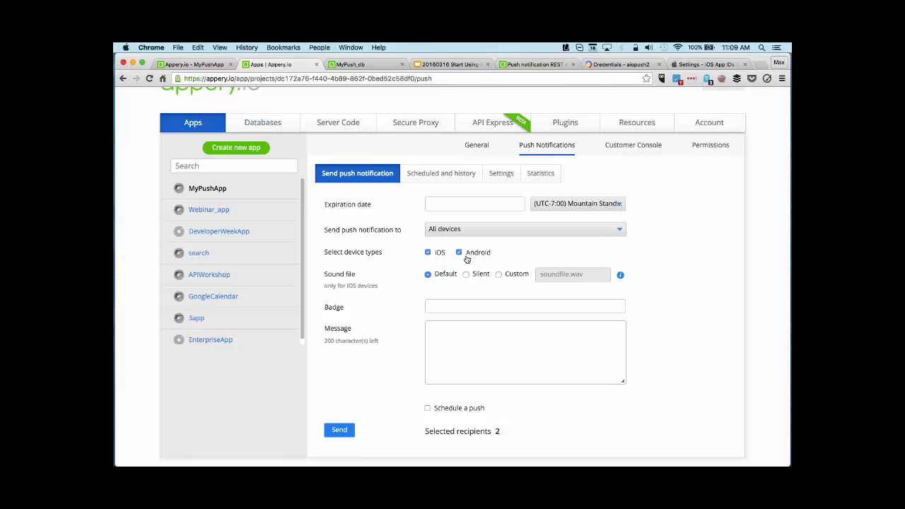
Step: Set the notification's badge to 2 and enter the message "Hello from Appery.io webinar"
{"action": "left_click", "coordinate": [450, 306]}
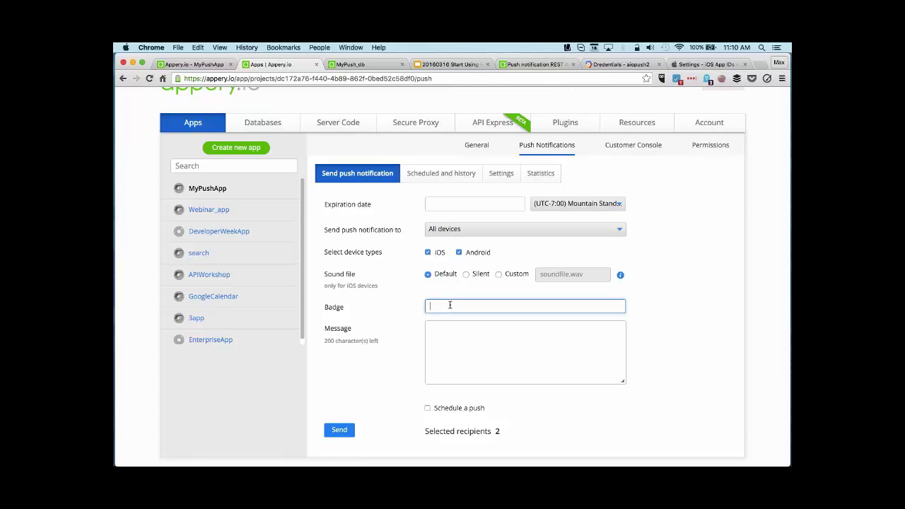
{"action": "type", "text": "2"}
{"action": "left_click", "coordinate": [584, 349]}
{"action": "type", "text": "H"}
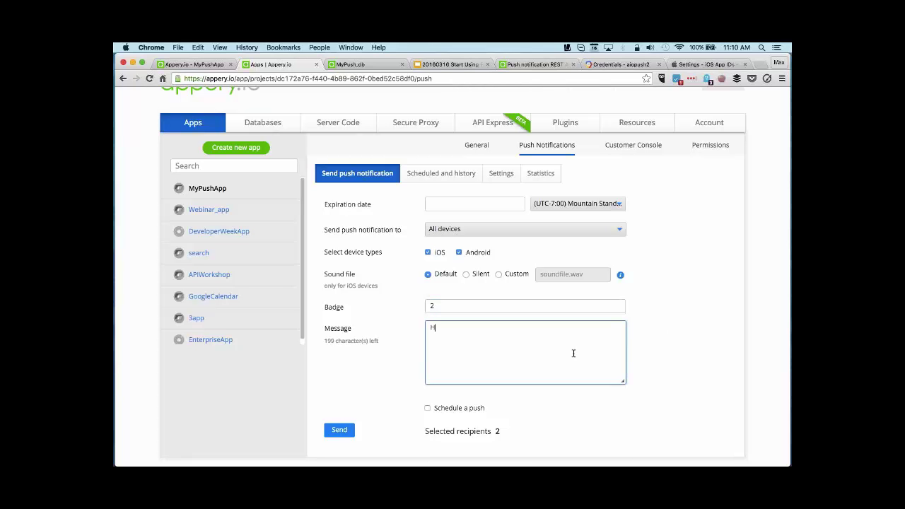
{"action": "type", "text": "ell o from Appery.io webinar"}
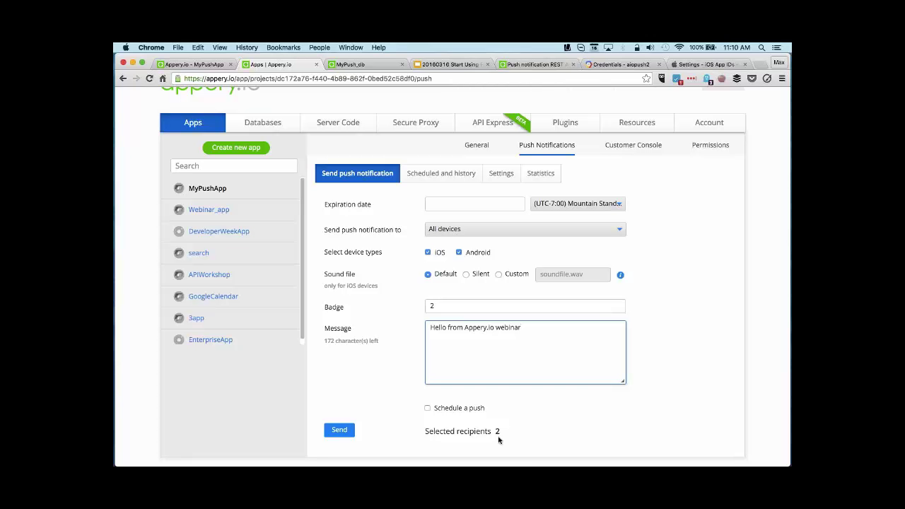
Step: Mirror the iPad's screen on the desktop with Reflector 2 and move its window aside to uncover the push form
{"action": "left_click", "coordinate": [557, 432]}
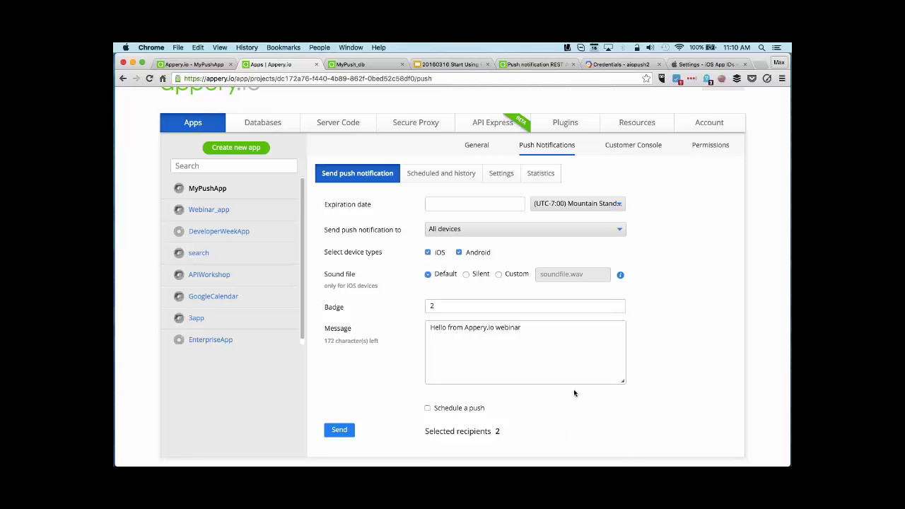
{"action": "left_click", "coordinate": [569, 48]}
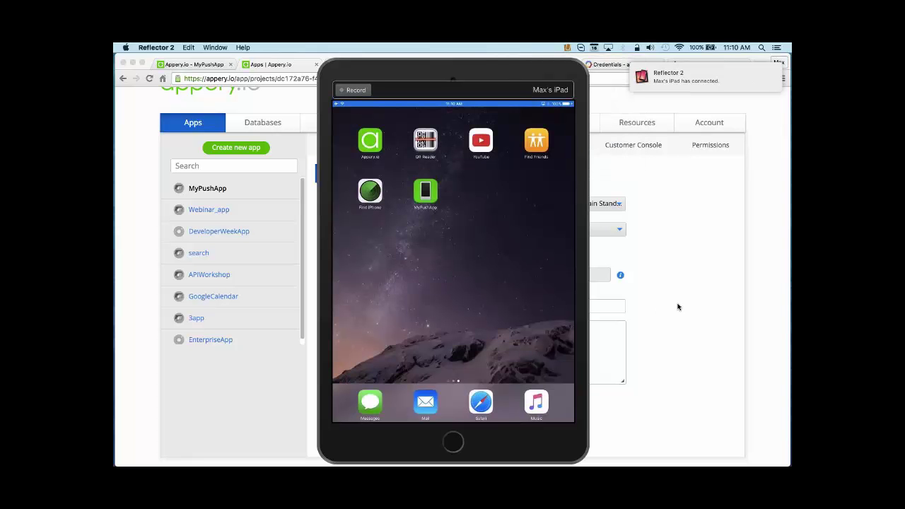
{"action": "left_click_drag", "start_coordinate": [480, 73], "coordinate": [346, 79]}
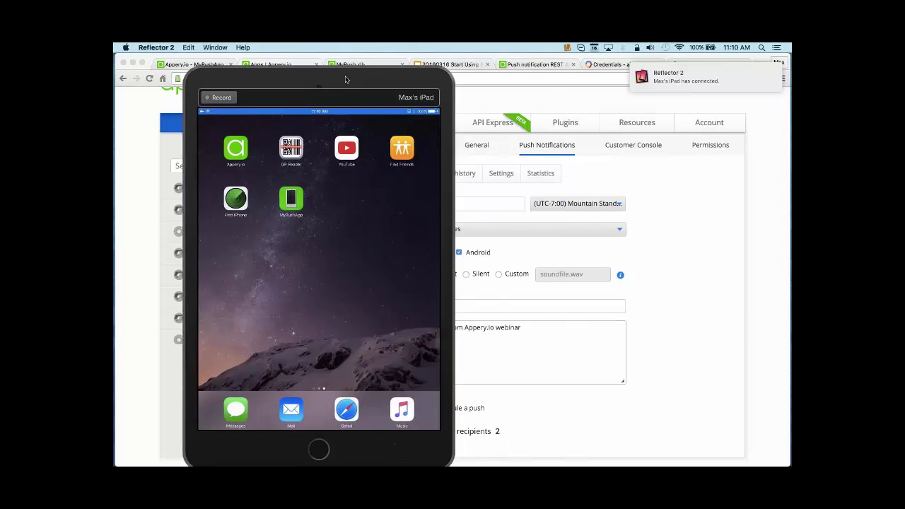
Step: Send the push notification from Appery.io and switch back to the mirrored iPad to check the MyPushApp icon
{"action": "left_click", "coordinate": [702, 274]}
{"action": "scroll", "coordinate": [573, 394], "scroll_direction": "down", "scroll_amount": 1}
{"action": "left_click", "coordinate": [340, 409]}
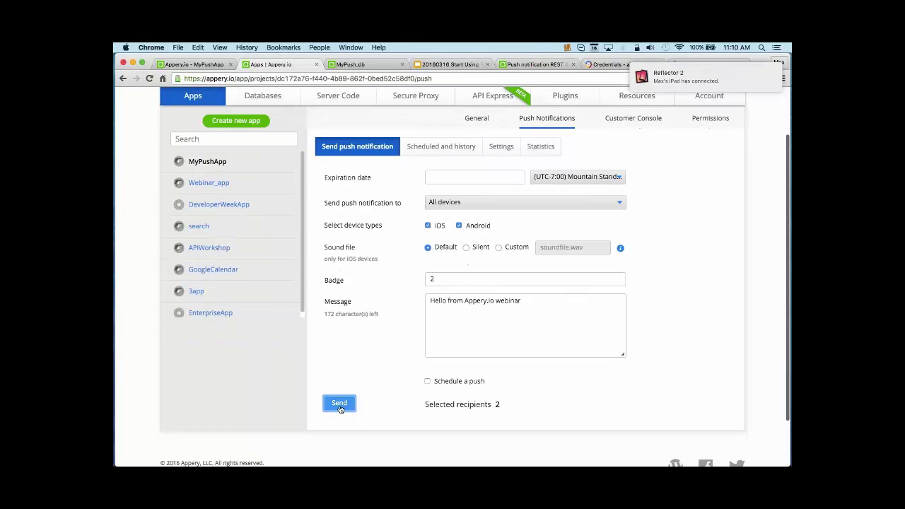
{"action": "key", "text": "super+Tab"}
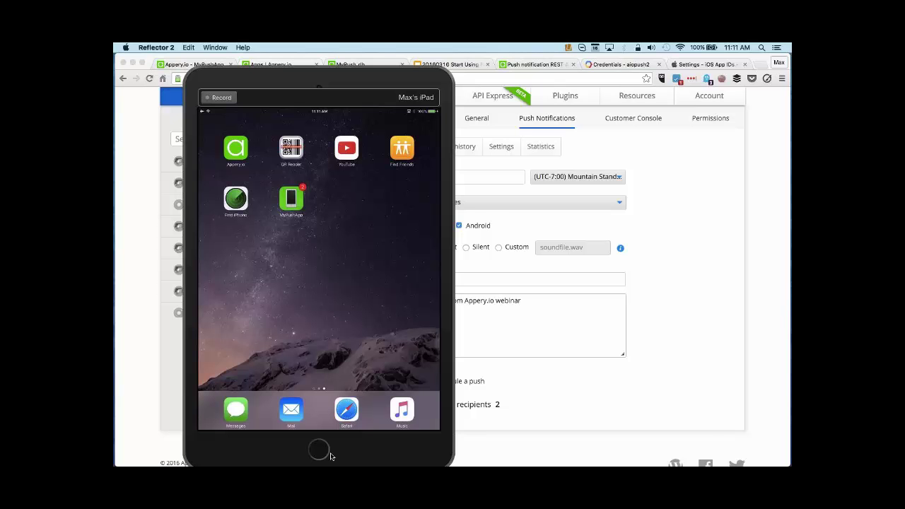
Step: Return to Appery.io and check the sent message's delivery status in the scheduled and history list, refreshing the list
{"action": "left_click", "coordinate": [688, 374]}
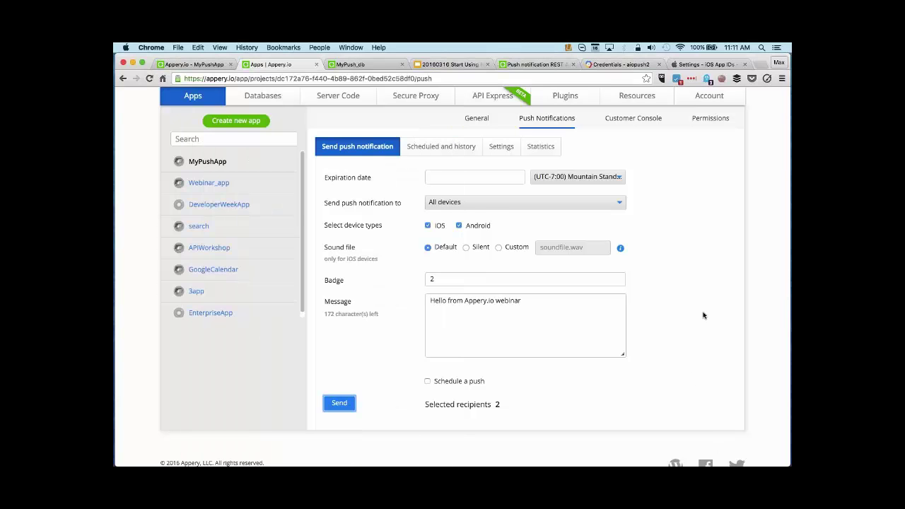
{"action": "scroll", "coordinate": [704, 315], "scroll_direction": "up", "scroll_amount": 1}
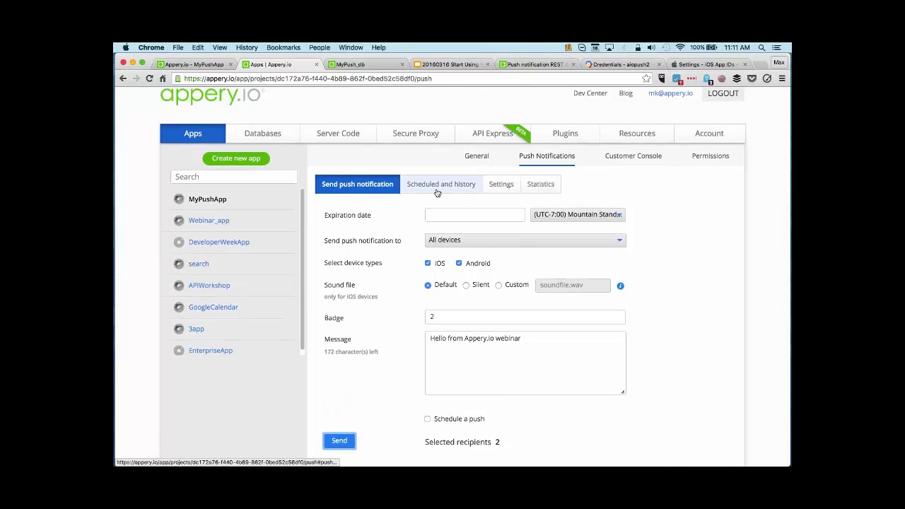
{"action": "left_click", "coordinate": [438, 190]}
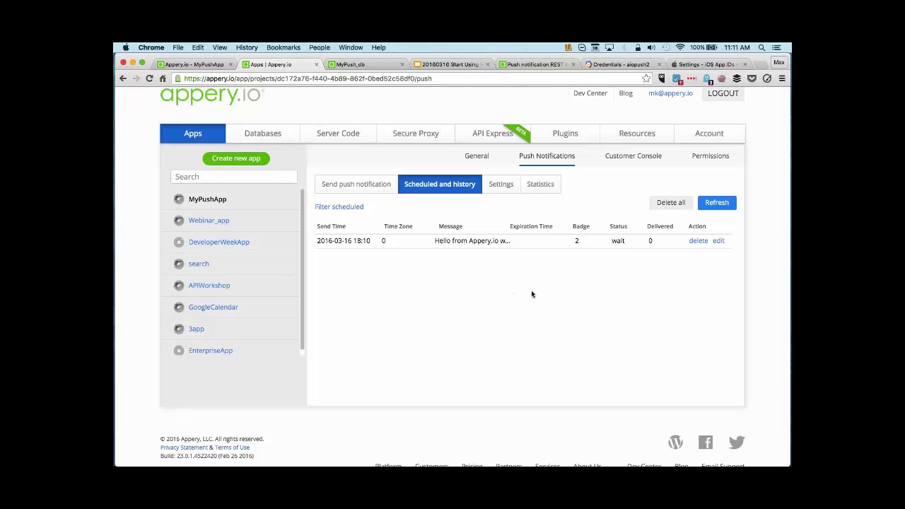
{"action": "left_click", "coordinate": [715, 205]}
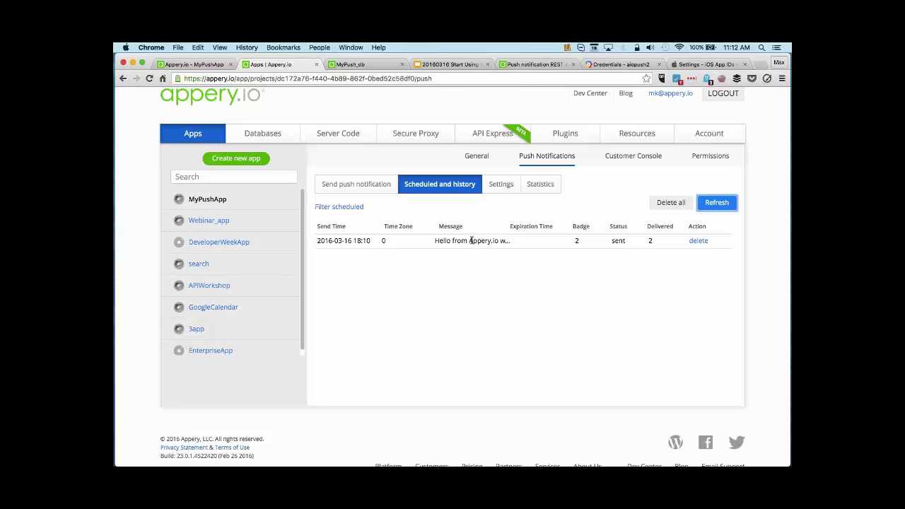
Step: In the send form, enable scheduling for all devices at once based on a selected time zone, using (UTC-8:00) Pacific Standard Time
{"action": "left_click", "coordinate": [345, 187]}
{"action": "scroll", "coordinate": [474, 283], "scroll_direction": "down", "scroll_amount": 2}
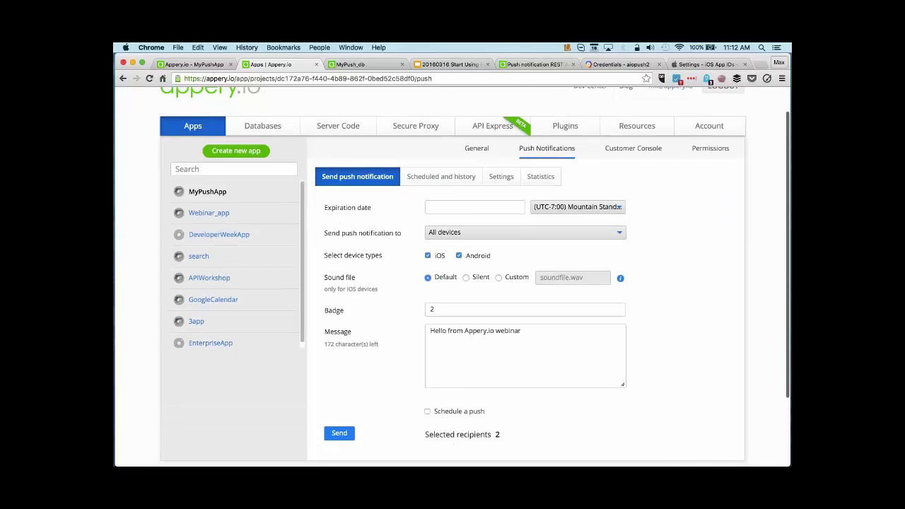
{"action": "scroll", "coordinate": [669, 267], "scroll_direction": "down", "scroll_amount": 2}
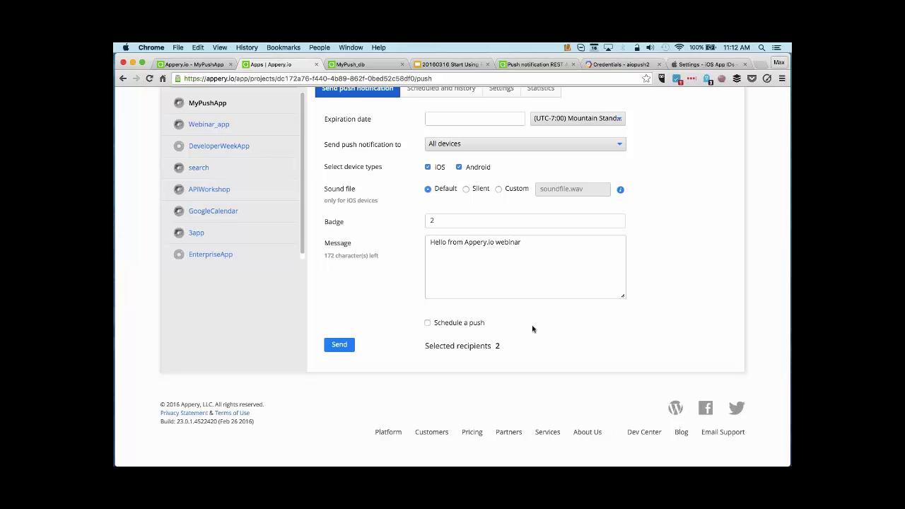
{"action": "left_click", "coordinate": [461, 326]}
{"action": "scroll", "coordinate": [649, 316], "scroll_direction": "down", "scroll_amount": 3}
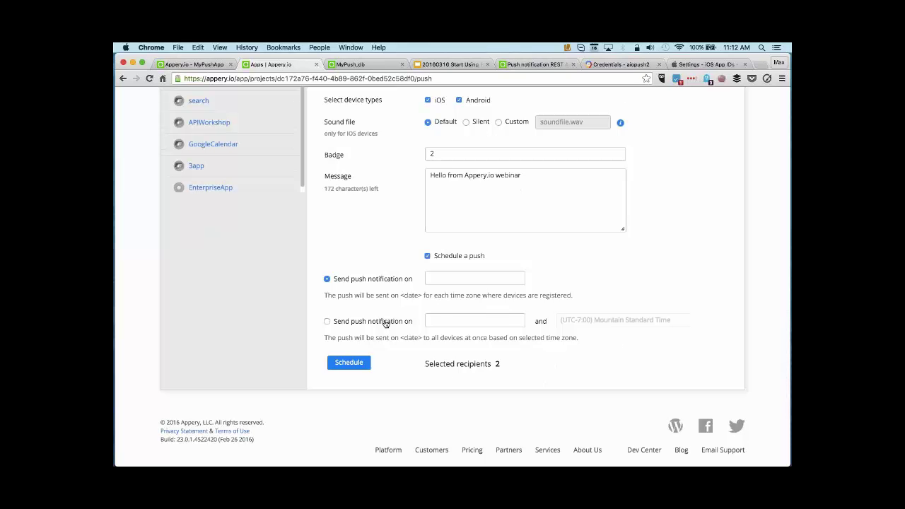
{"action": "left_click", "coordinate": [358, 323]}
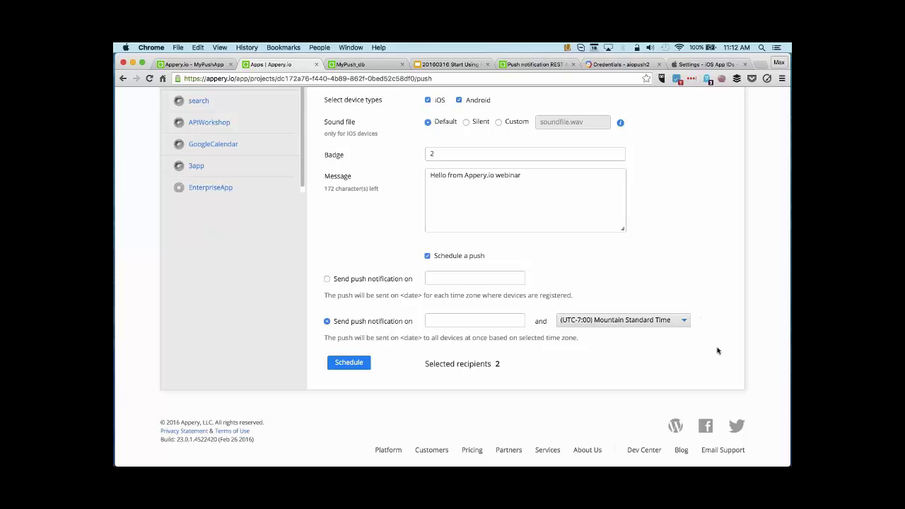
{"action": "left_click", "coordinate": [685, 320]}
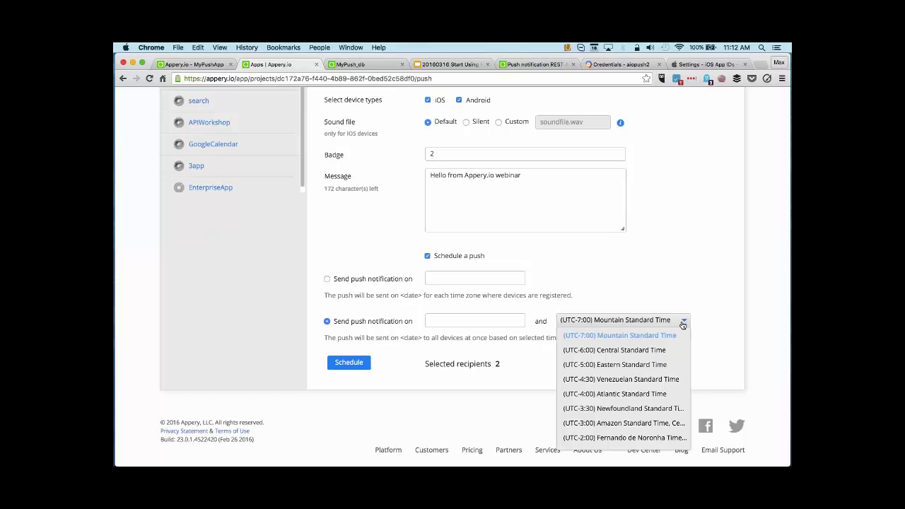
{"action": "scroll", "coordinate": [655, 374], "scroll_direction": "up", "scroll_amount": 2}
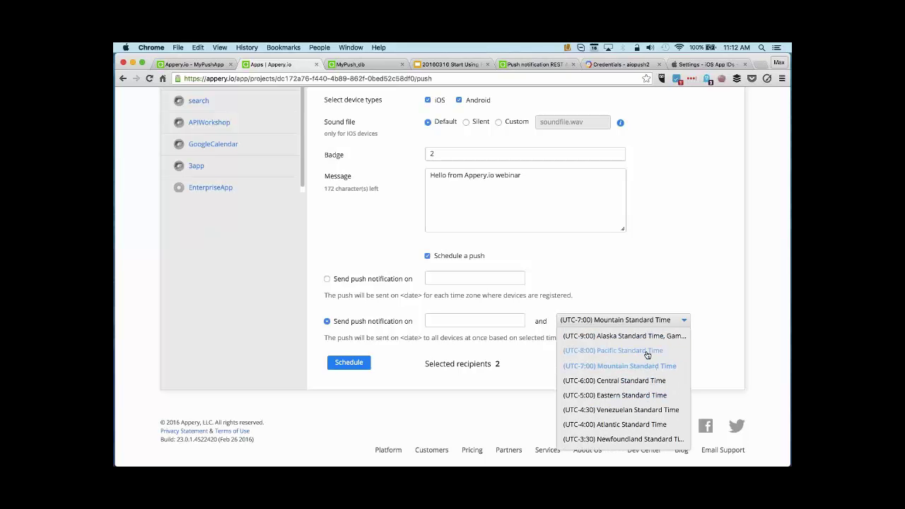
{"action": "left_click", "coordinate": [647, 351]}
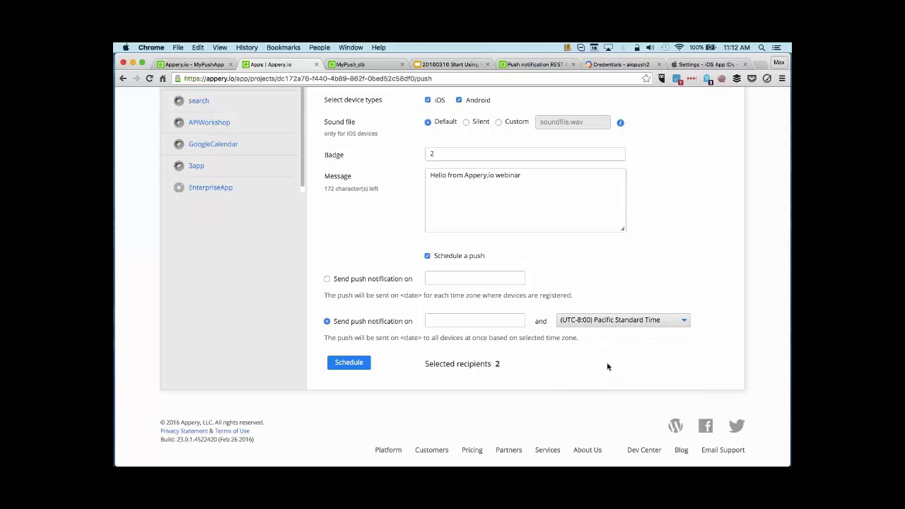
{"action": "left_click", "coordinate": [482, 320]}
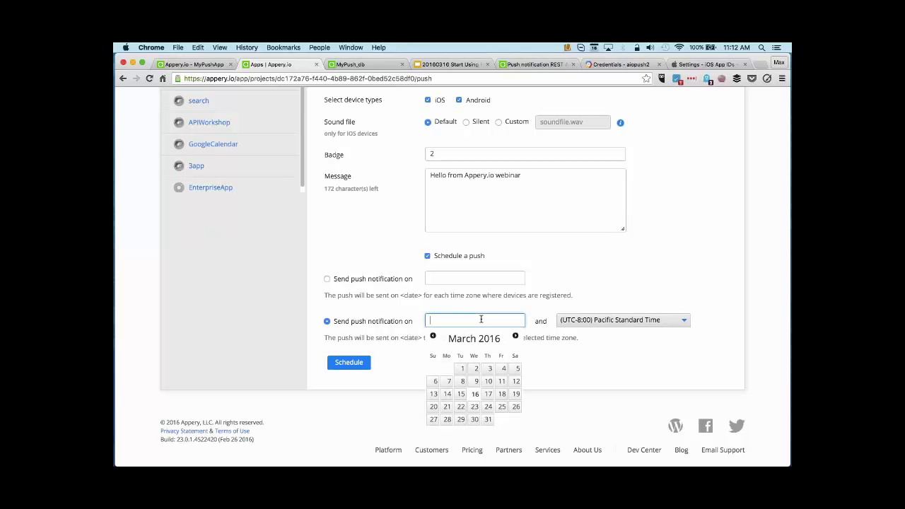
{"action": "left_click", "coordinate": [475, 395]}
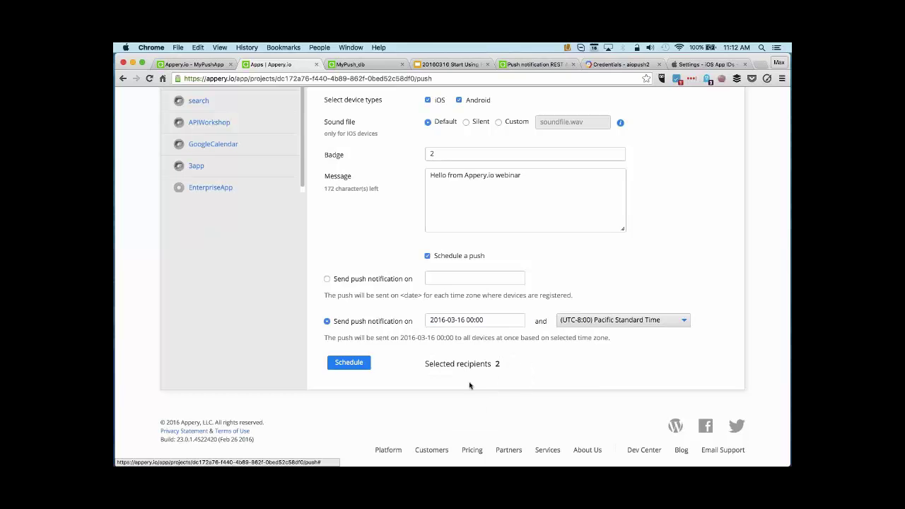
{"action": "left_click", "coordinate": [473, 320]}
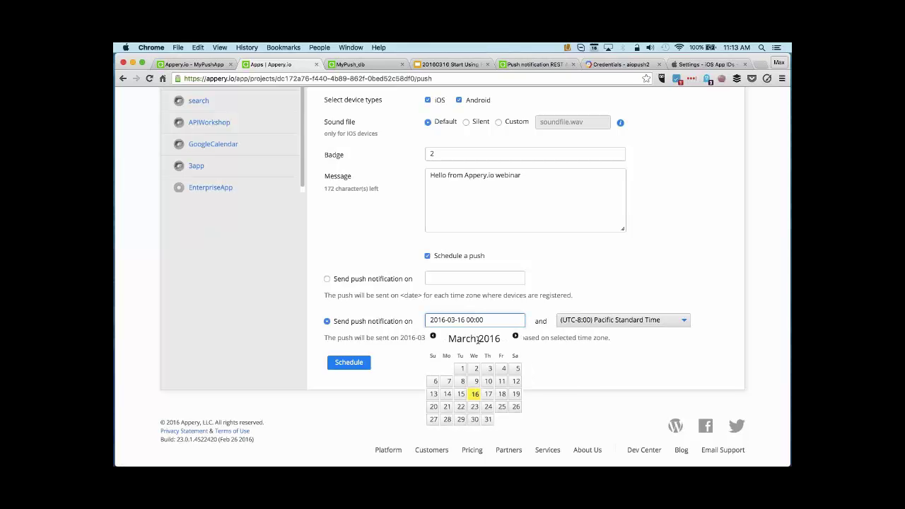
{"action": "key", "text": "BackSpace"}
{"action": "key", "text": "BackSpace"}
{"action": "key", "text": "BackSpace"}
{"action": "type", "text": "11"}
{"action": "key", "text": "BackSpace"}
{"action": "key", "text": "BackSpace"}
{"action": "type", "text": "18"}
{"action": "left_click", "coordinate": [553, 371]}
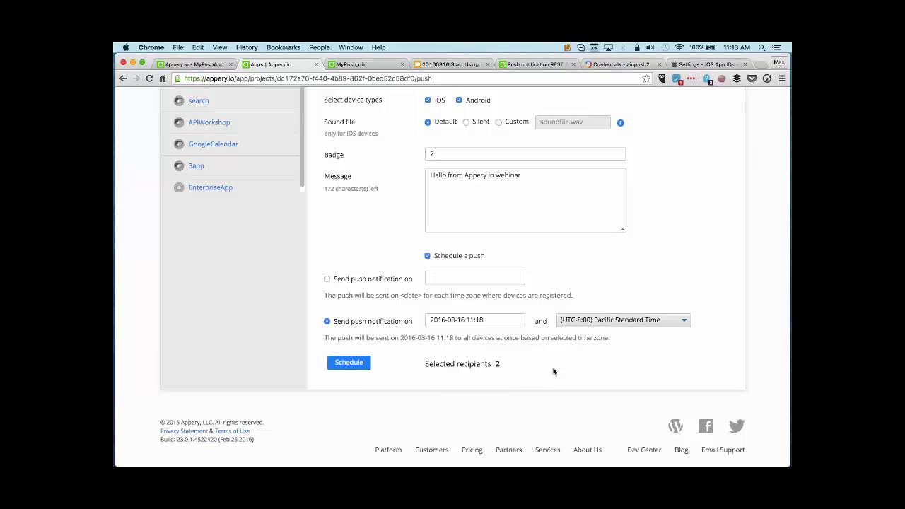
{"action": "left_click", "coordinate": [348, 367]}
Step: Edit the waiting push in the scheduled and history list, replacing its message with "This is a scheduled message", and save it
{"action": "scroll", "coordinate": [673, 273], "scroll_direction": "up", "scroll_amount": 5}
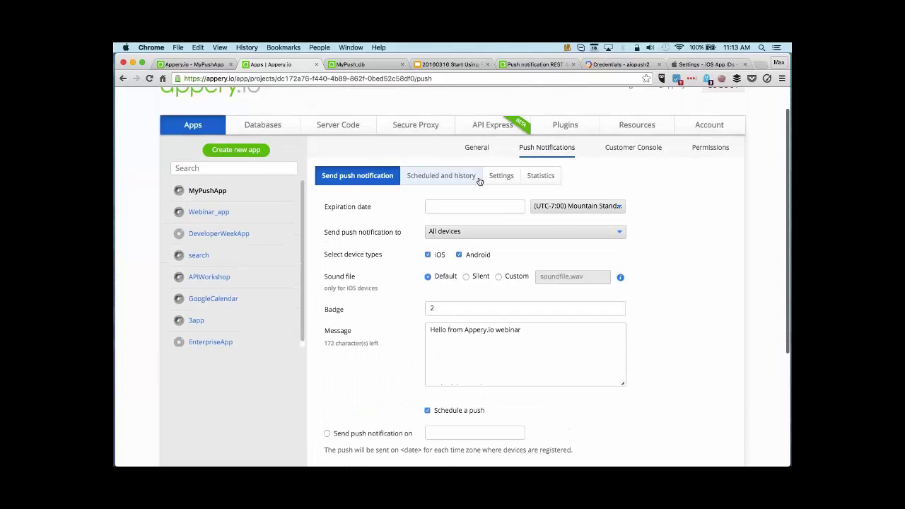
{"action": "left_click", "coordinate": [478, 178]}
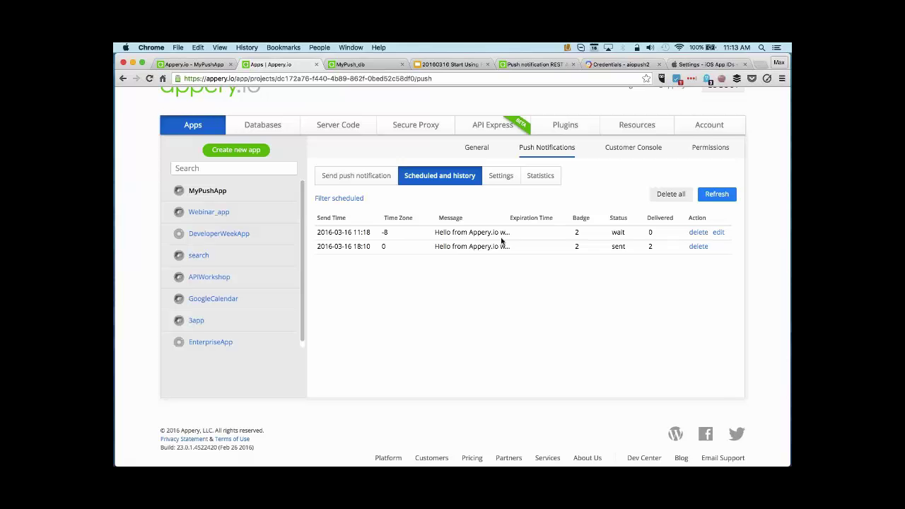
{"action": "left_click", "coordinate": [718, 233]}
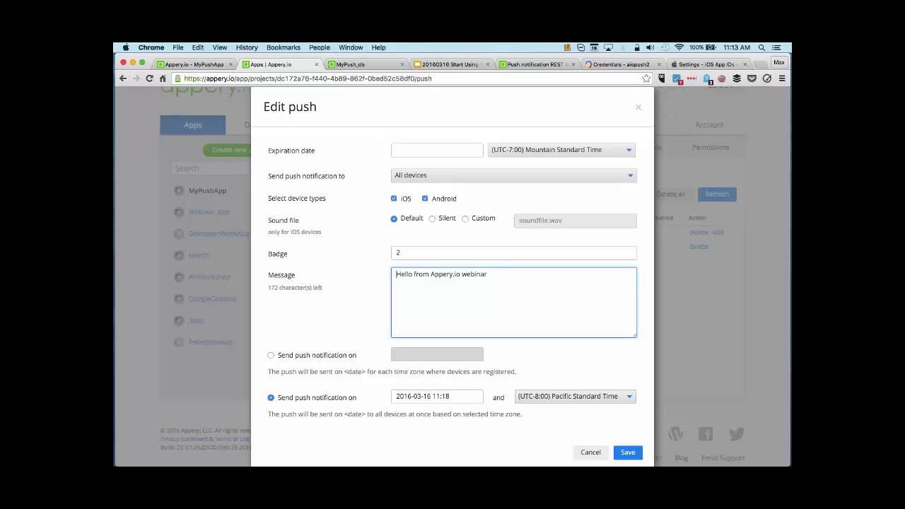
{"action": "left_click_drag", "start_coordinate": [503, 273], "coordinate": [398, 274]}
{"action": "key", "text": "BackSpace"}
{"action": "type", "text": "This is a schedle"}
{"action": "key", "text": "BackSpace"}
{"action": "key", "text": "BackSpace"}
{"action": "type", "text": "uled message"}
{"action": "left_click", "coordinate": [628, 452]}
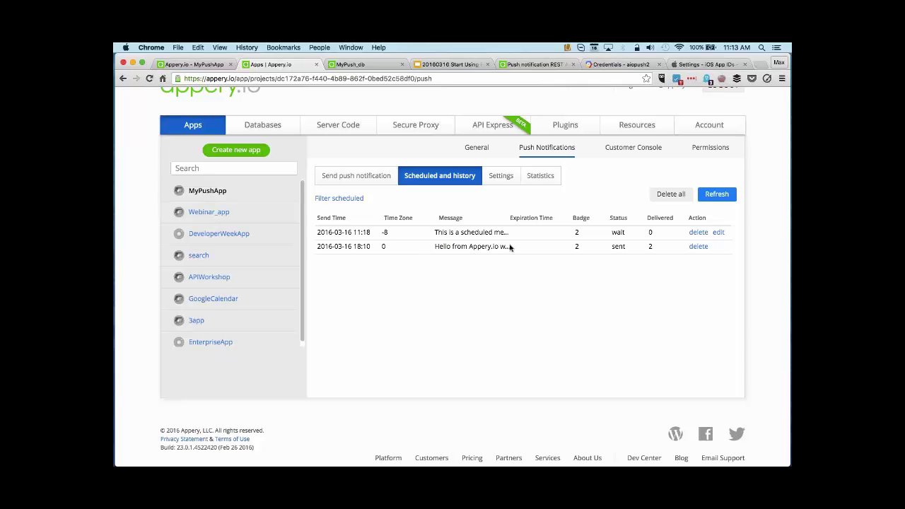
Step: Return to the form for sending a push notification and review its scheduling and targeting options
{"action": "left_click", "coordinate": [366, 176]}
{"action": "scroll", "coordinate": [476, 276], "scroll_direction": "down", "scroll_amount": 5}
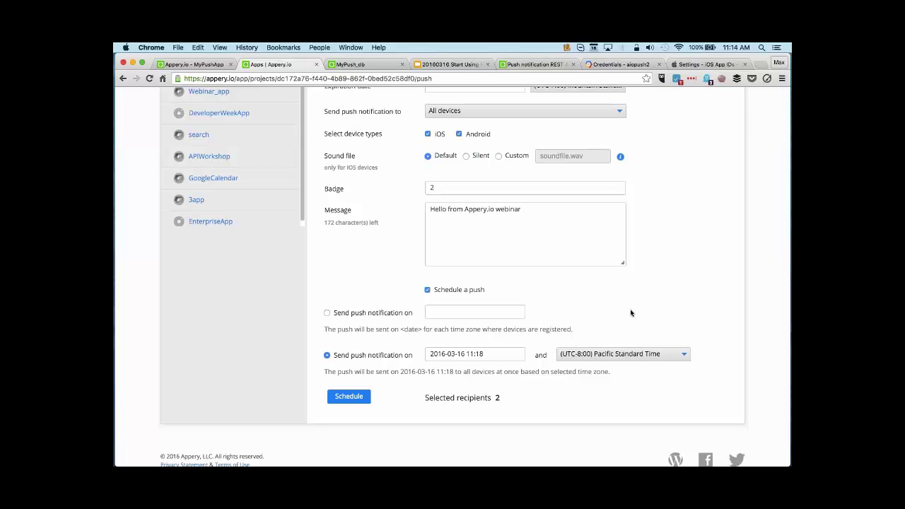
{"action": "scroll", "coordinate": [652, 290], "scroll_direction": "up", "scroll_amount": 3}
{"action": "scroll", "coordinate": [652, 290], "scroll_direction": "up", "scroll_amount": 1}
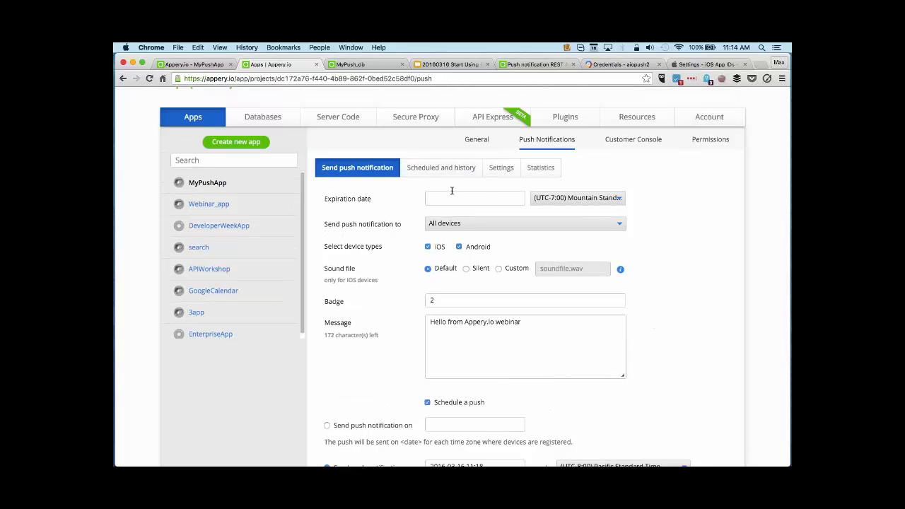
Step: Switch to the MyPush_db database and examine the registered devices and their channels in the Devices collection
{"action": "left_click", "coordinate": [361, 65]}
{"action": "scroll", "coordinate": [575, 257], "scroll_direction": "down", "scroll_amount": 1}
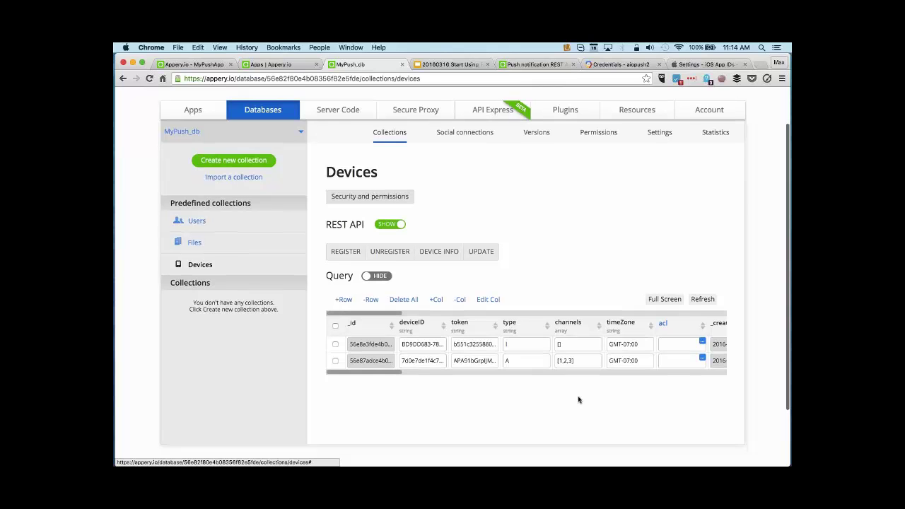
{"action": "scroll", "coordinate": [579, 400], "scroll_direction": "down", "scroll_amount": 1}
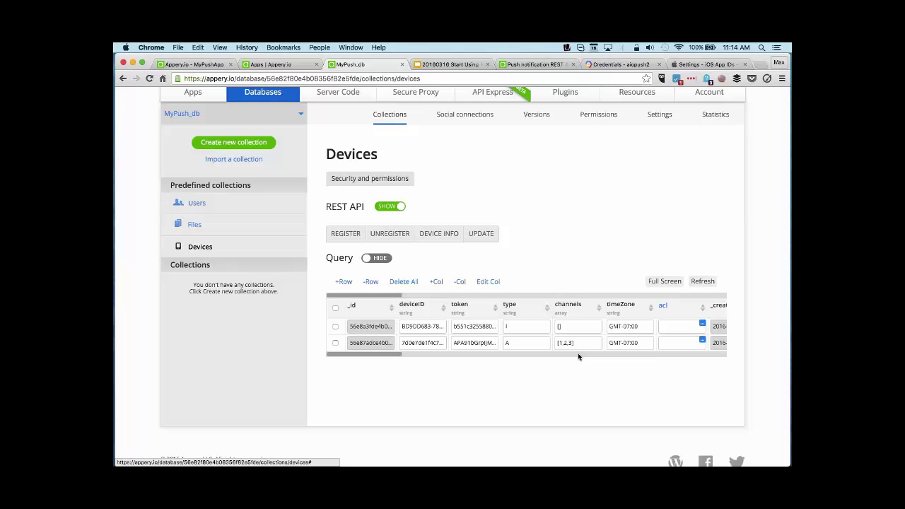
Step: Mirror the iPad again with Reflector 2 to show MyPushApp's subscription page, and return to the database
{"action": "left_click", "coordinate": [567, 47]}
{"action": "left_click", "coordinate": [570, 191]}
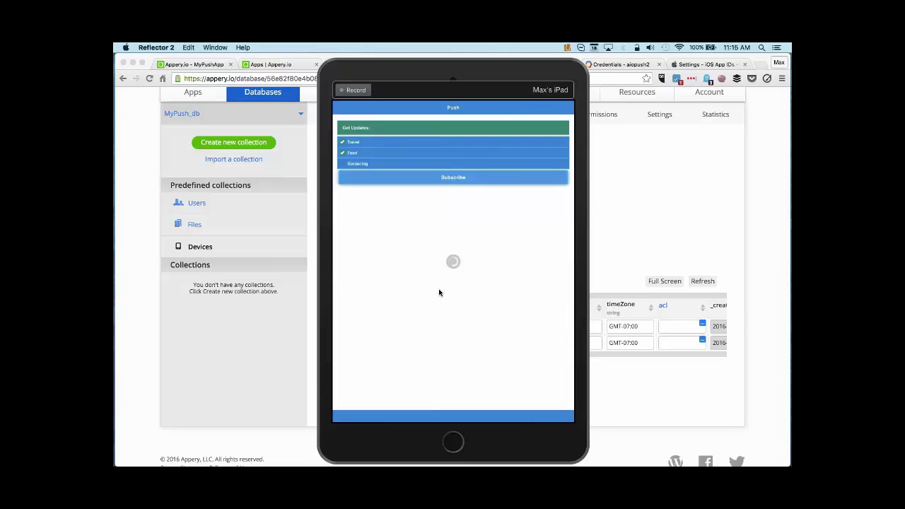
{"action": "left_click", "coordinate": [672, 224]}
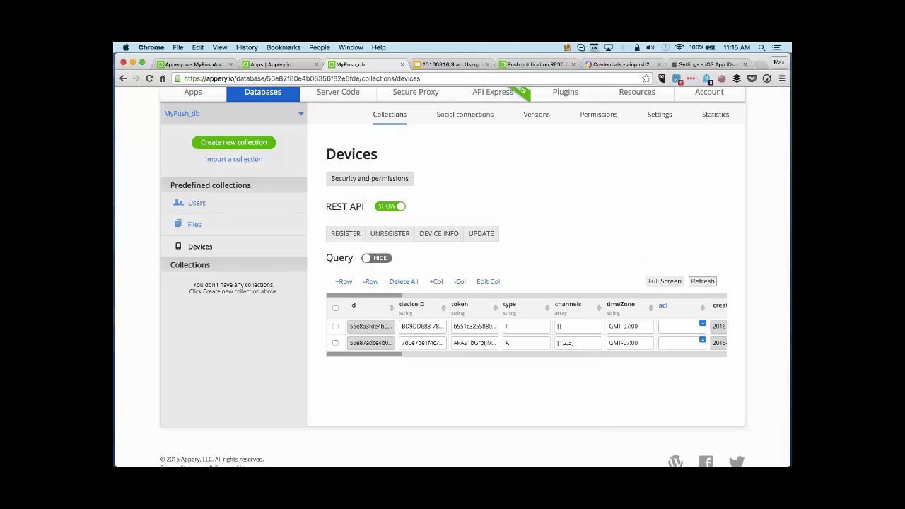
Step: Refresh the Devices collection and inspect the channels values of the iOS and Android devices
{"action": "left_click", "coordinate": [703, 280]}
{"action": "left_click", "coordinate": [570, 326]}
{"action": "left_click", "coordinate": [564, 396]}
{"action": "scroll", "coordinate": [553, 203], "scroll_direction": "up", "scroll_amount": 2}
{"action": "scroll", "coordinate": [552, 203], "scroll_direction": "up", "scroll_amount": 3}
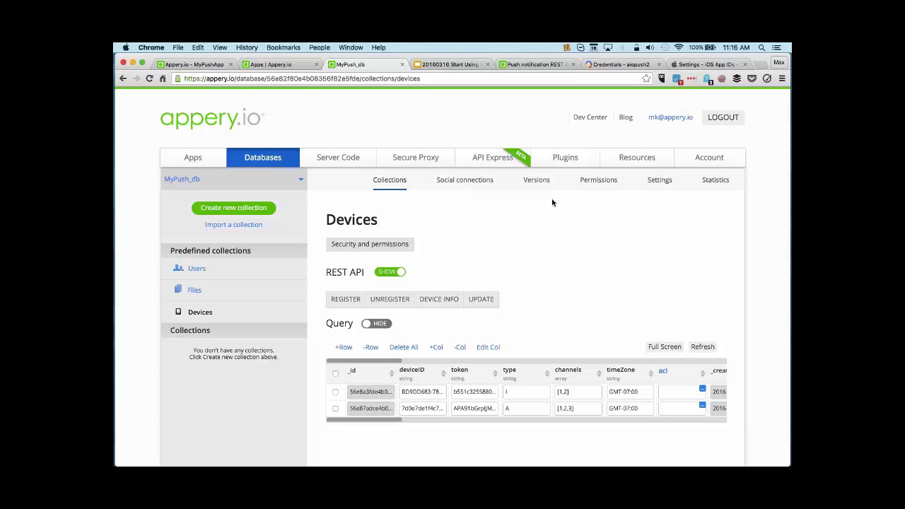
{"action": "left_click", "coordinate": [584, 408]}
{"action": "left_click", "coordinate": [700, 346]}
Step: Return to the push notification form and target devices filtered using query builder, with channels as the filter field
{"action": "left_click", "coordinate": [287, 66]}
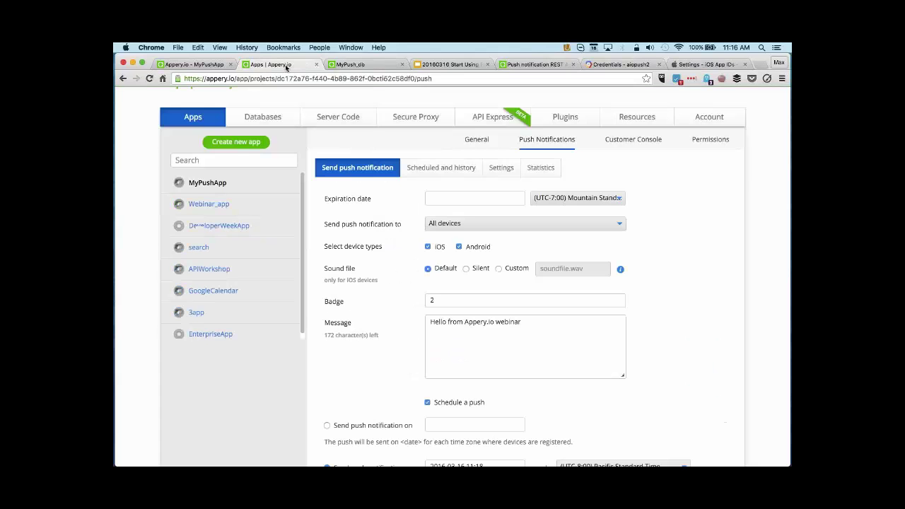
{"action": "left_click", "coordinate": [474, 226]}
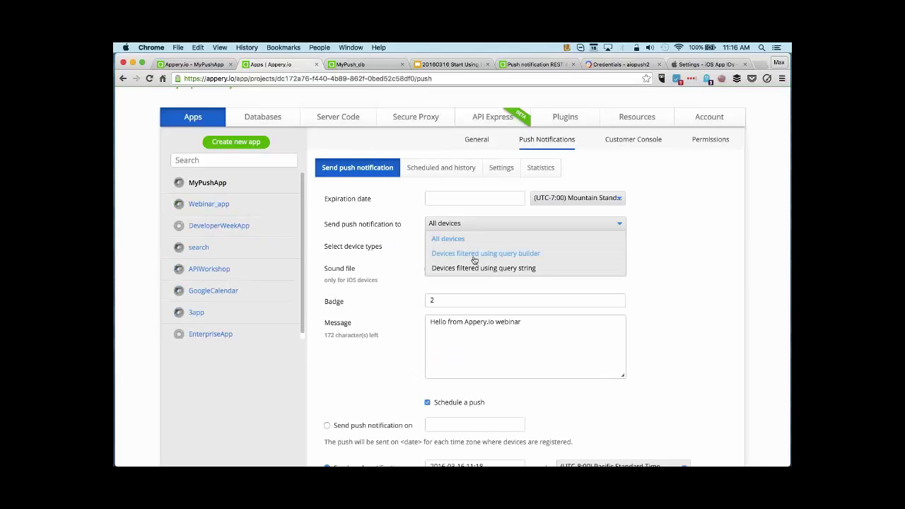
{"action": "left_click", "coordinate": [488, 255]}
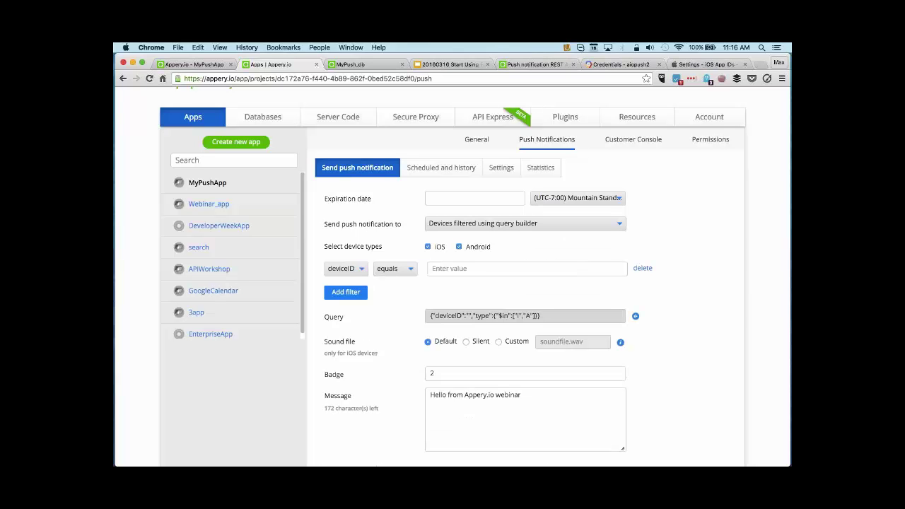
{"action": "left_click", "coordinate": [363, 268]}
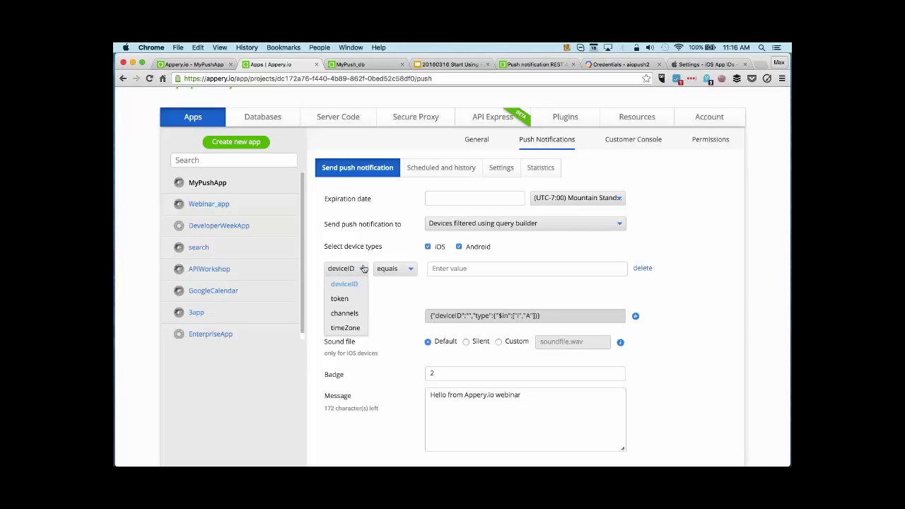
{"action": "left_click", "coordinate": [346, 314]}
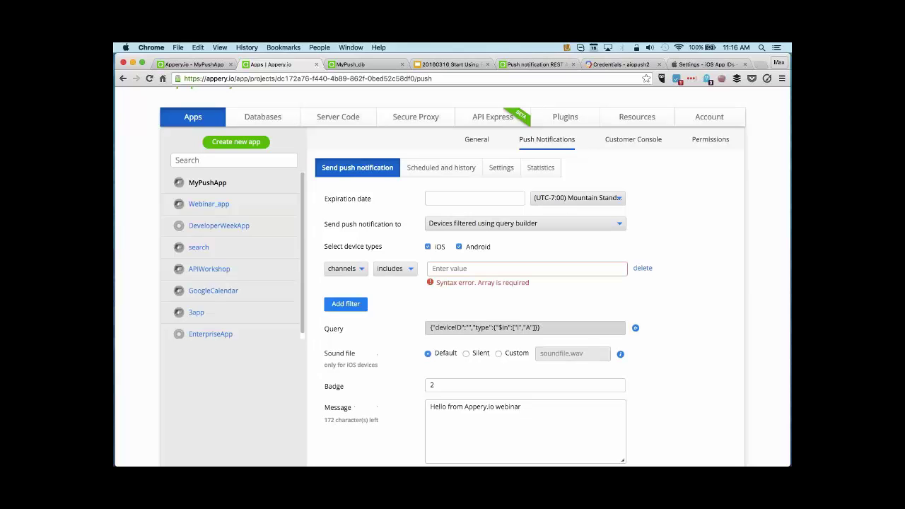
Step: Set the channels includes filter value to [2], consulting the channels values in the Devices collection
{"action": "left_click", "coordinate": [478, 269]}
{"action": "left_click", "coordinate": [411, 270]}
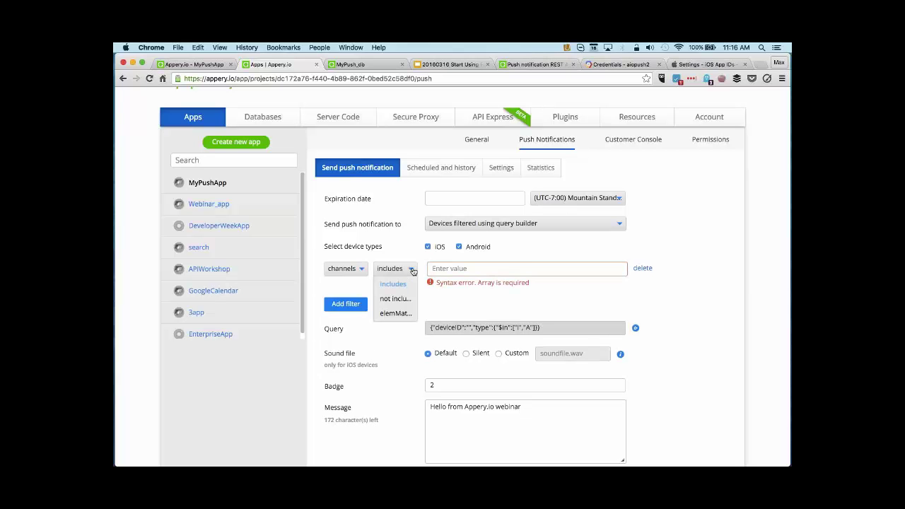
{"action": "left_click", "coordinate": [457, 268]}
{"action": "type", "text": "["}
{"action": "left_click", "coordinate": [486, 305]}
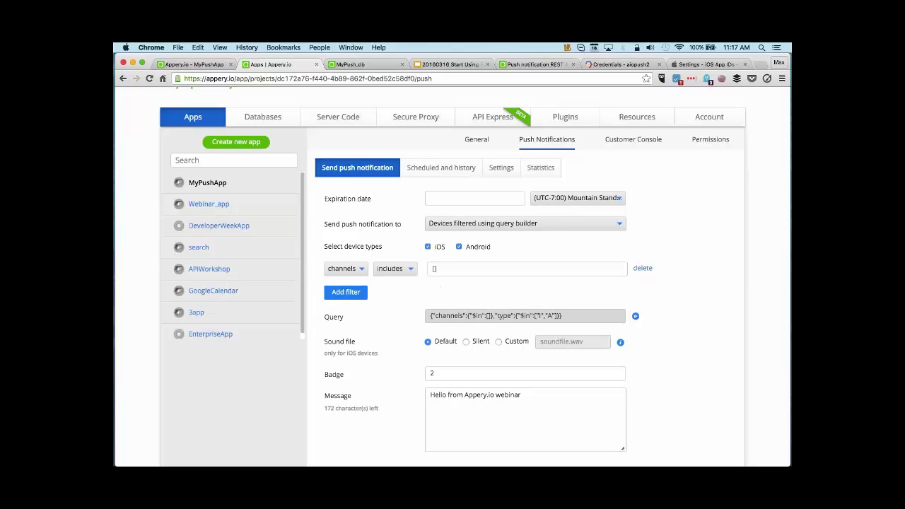
{"action": "left_click", "coordinate": [433, 269]}
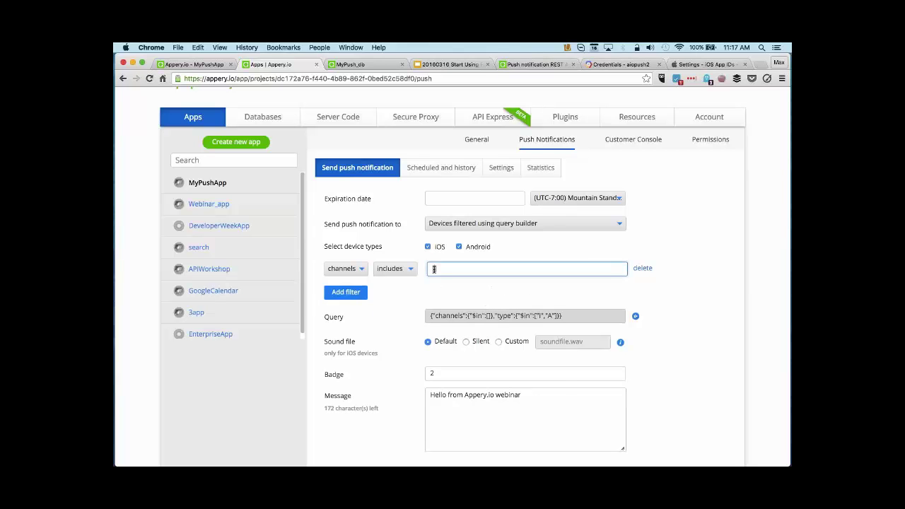
{"action": "left_click", "coordinate": [357, 64]}
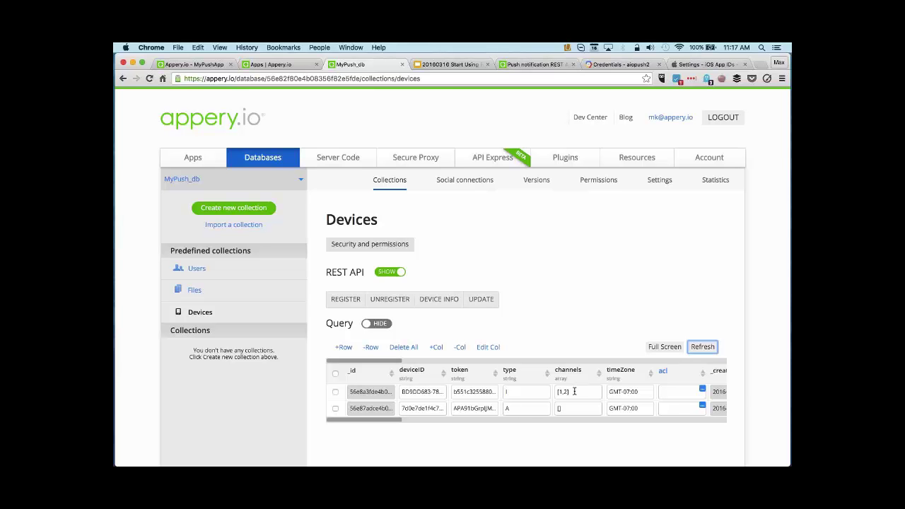
{"action": "left_click", "coordinate": [291, 63]}
{"action": "type", "text": "[2]"}
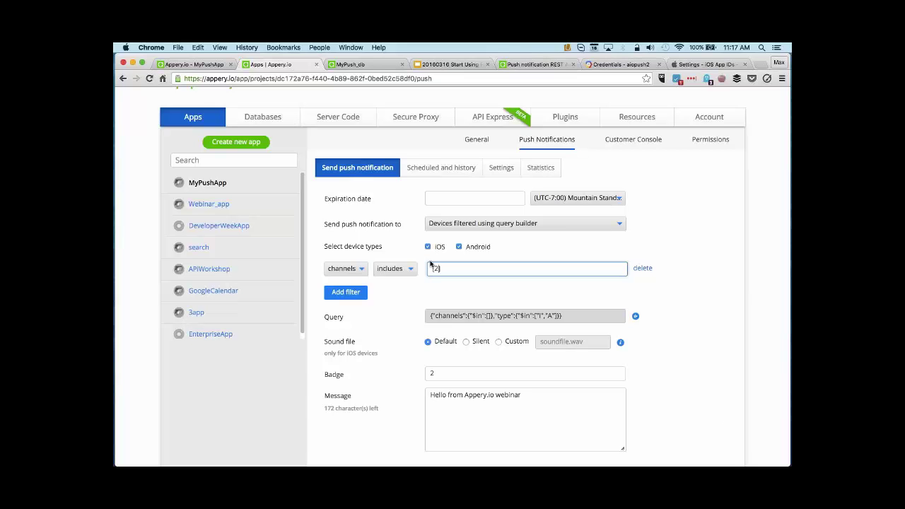
{"action": "left_click", "coordinate": [414, 304]}
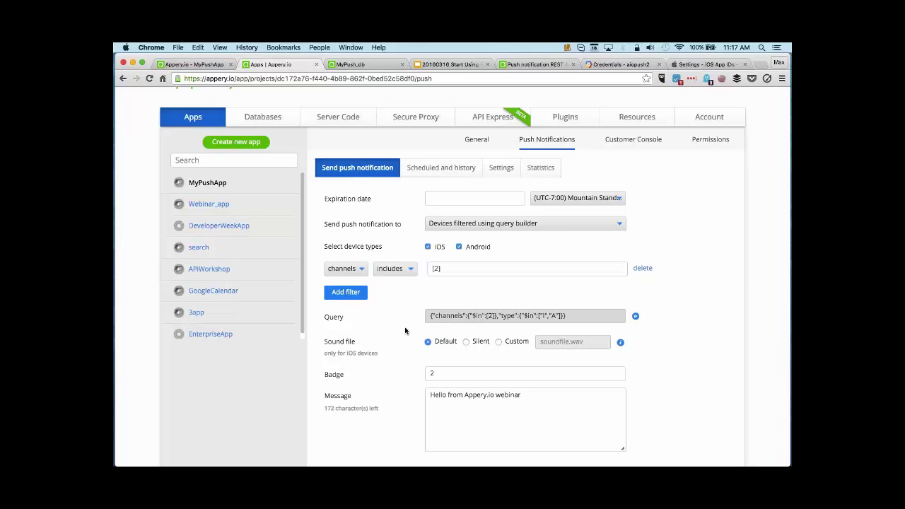
Step: Turn off scheduling for the push, and refresh the Devices collection before returning to the form
{"action": "scroll", "coordinate": [405, 330], "scroll_direction": "down", "scroll_amount": 3}
{"action": "left_click", "coordinate": [449, 390]}
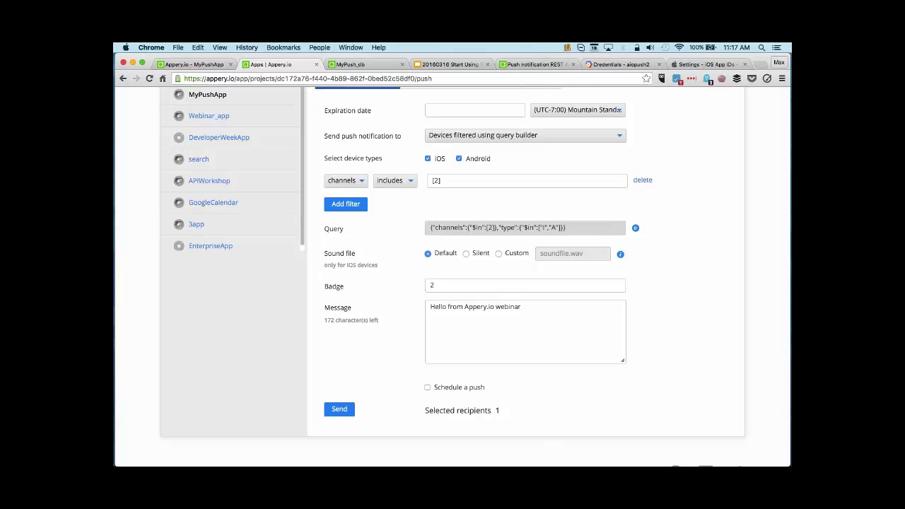
{"action": "left_click", "coordinate": [378, 64]}
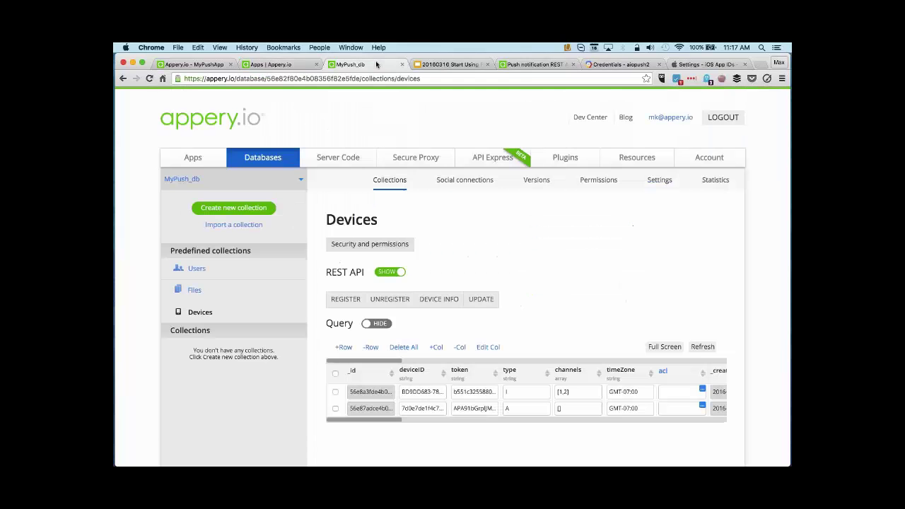
{"action": "left_click", "coordinate": [700, 344]}
{"action": "left_click", "coordinate": [280, 66]}
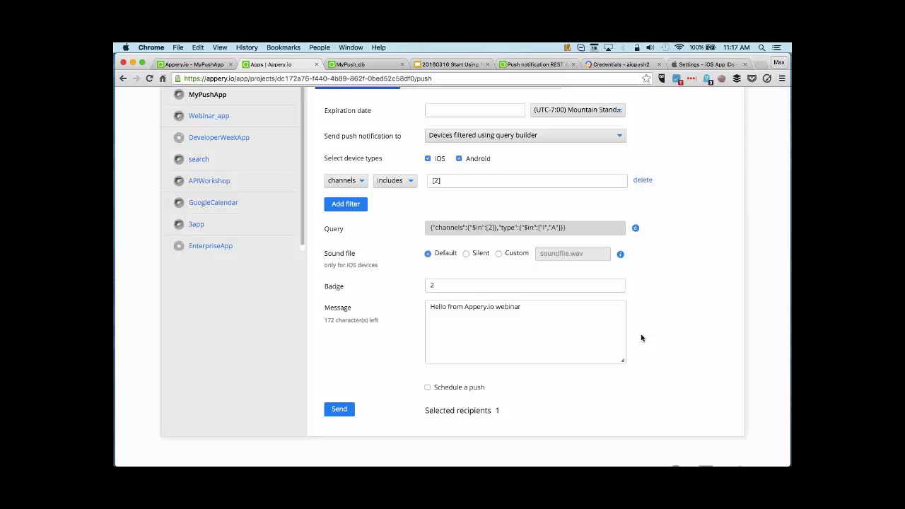
Step: Re-enter [2] as the channels filter value to re-evaluate the selected recipients
{"action": "left_click", "coordinate": [461, 181]}
{"action": "key", "text": "BackSpace"}
{"action": "key", "text": "BackSpace"}
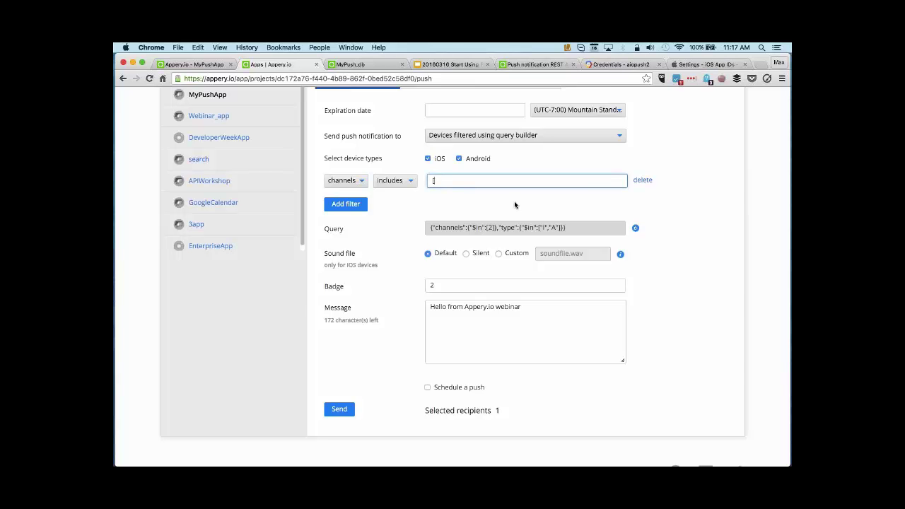
{"action": "type", "text": "2],]"}
{"action": "left_click", "coordinate": [504, 208]}
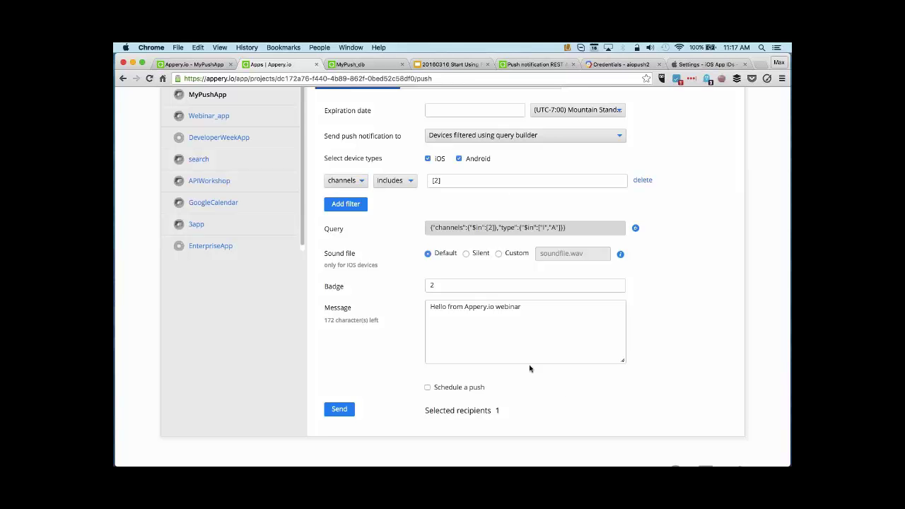
{"action": "left_click", "coordinate": [478, 160]}
{"action": "left_click", "coordinate": [480, 162]}
Step: Change the channels filter value to [1] and apply it to the query
{"action": "left_click", "coordinate": [447, 182]}
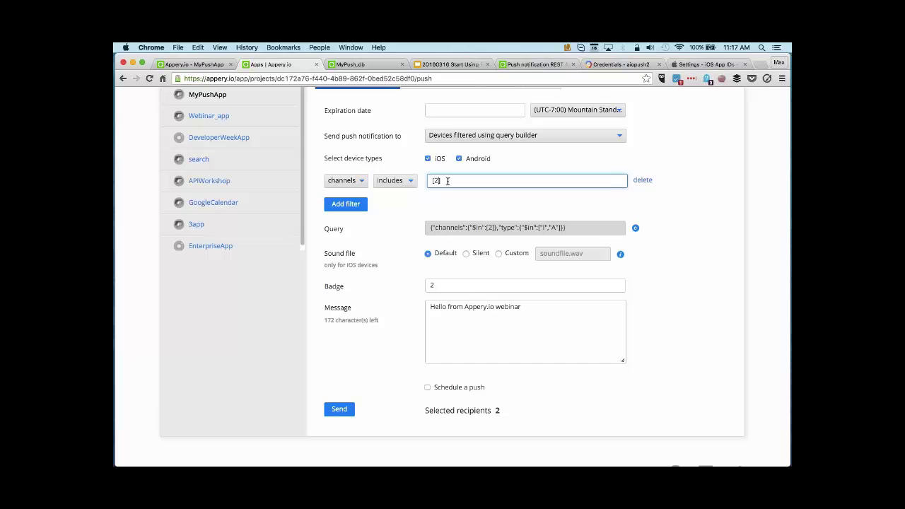
{"action": "key", "text": "Left"}
{"action": "key", "text": "BackSpace"}
{"action": "type", "text": "1"}
{"action": "left_click", "coordinate": [442, 198]}
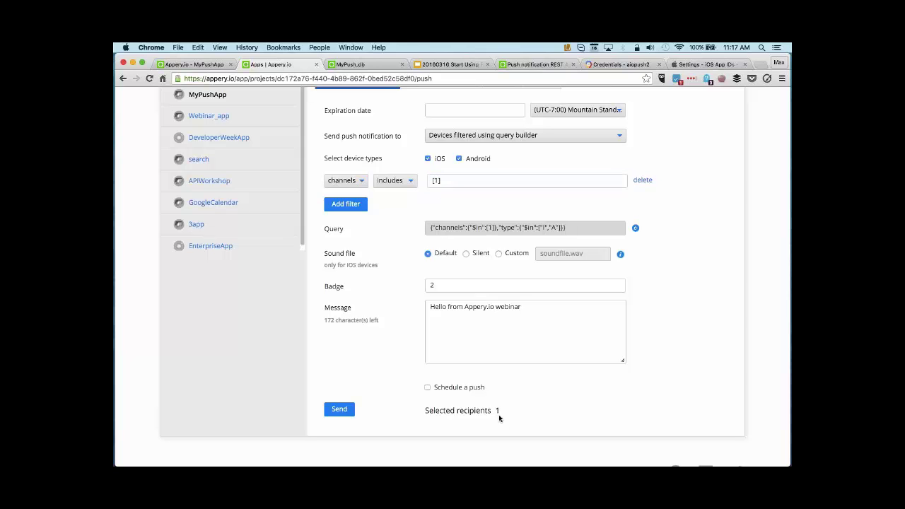
Step: Compare the channels values in the Devices collection, and set the channels filter value to [3]
{"action": "left_click", "coordinate": [372, 67]}
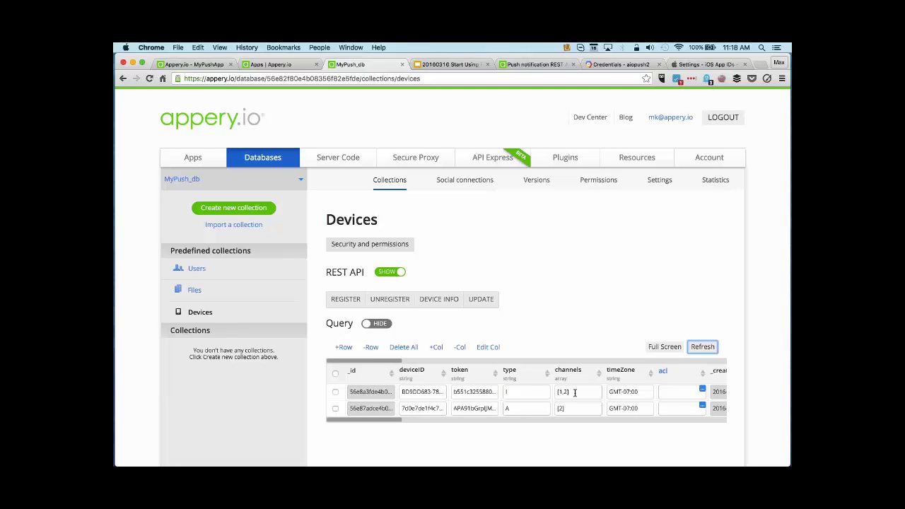
{"action": "left_click", "coordinate": [209, 66]}
{"action": "left_click", "coordinate": [300, 67]}
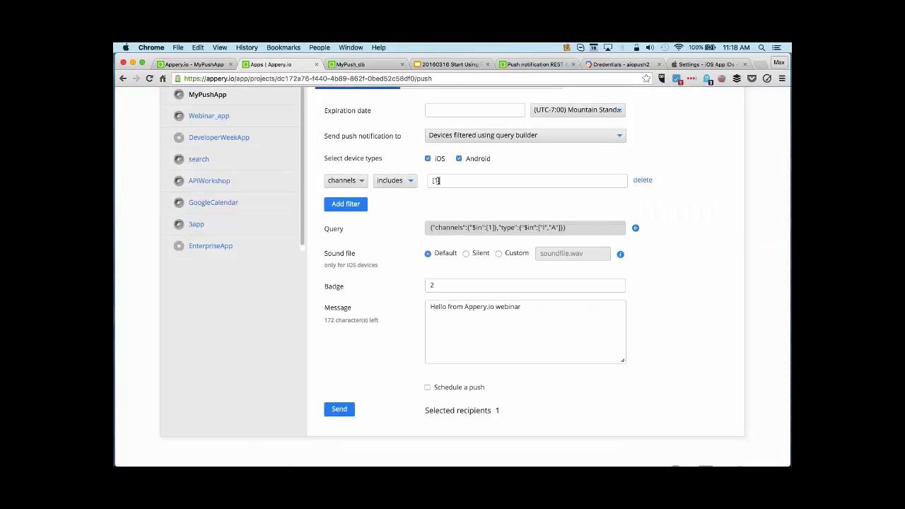
{"action": "left_click", "coordinate": [440, 181]}
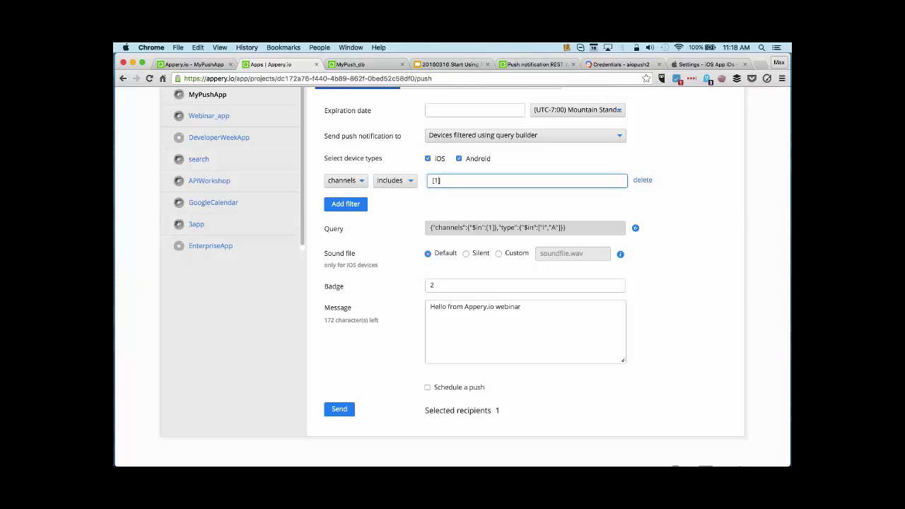
{"action": "type", "text": "3"}
{"action": "left_click", "coordinate": [485, 201]}
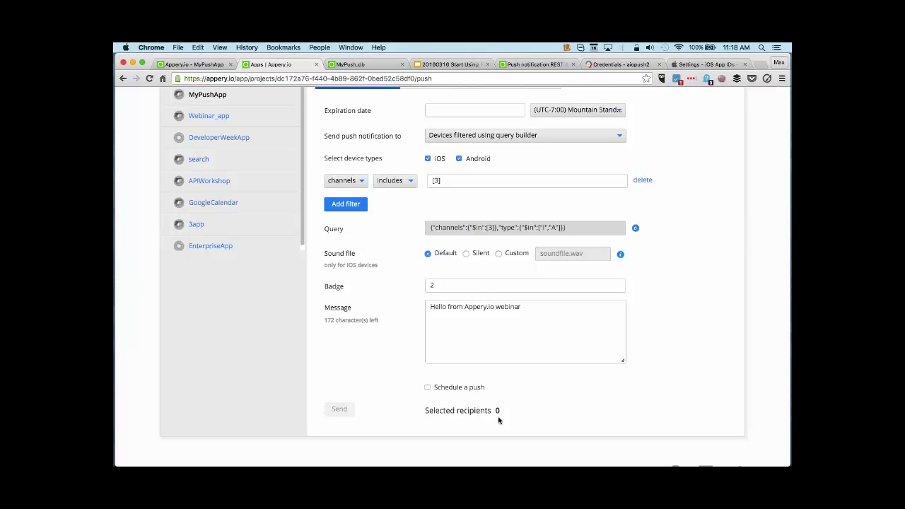
Step: Replace the channels filter value with [1] and extend it to [1, 2]
{"action": "left_click", "coordinate": [440, 181]}
{"action": "key", "text": "BackSpace"}
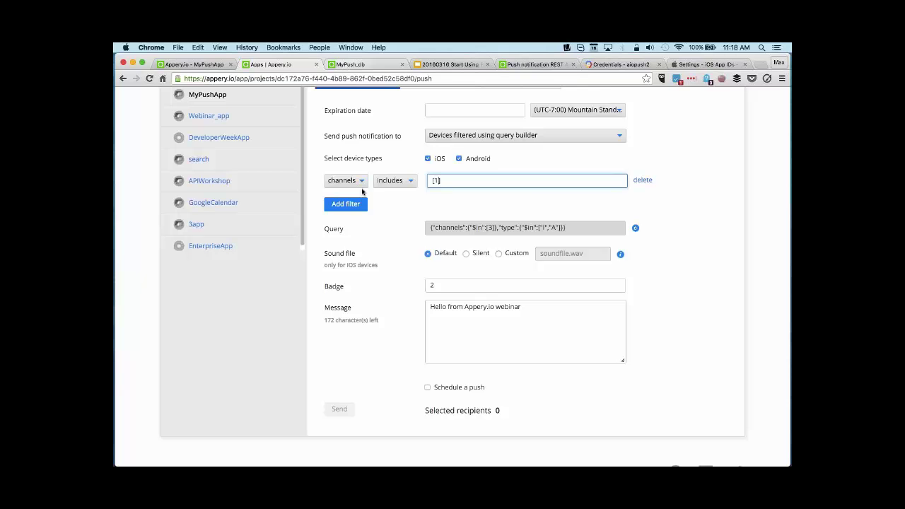
{"action": "left_click", "coordinate": [404, 280]}
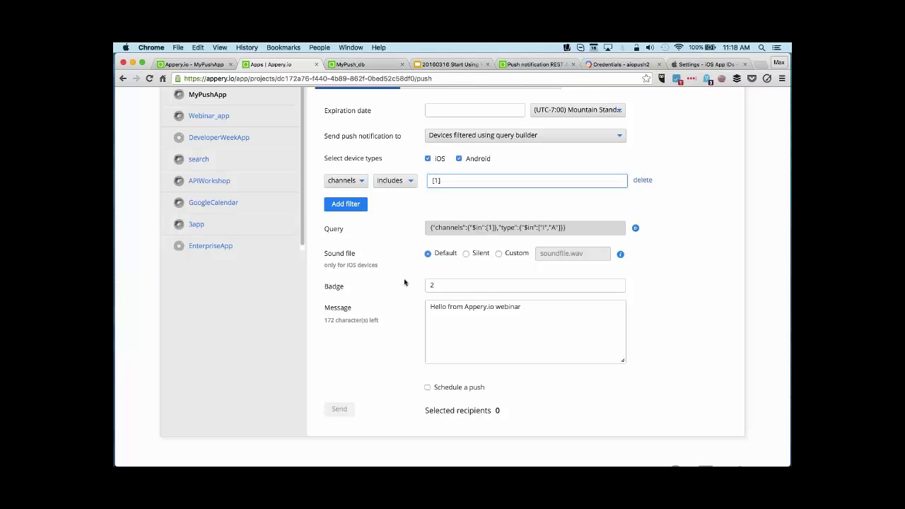
{"action": "left_click", "coordinate": [437, 182]}
{"action": "type", "text": ", 2"}
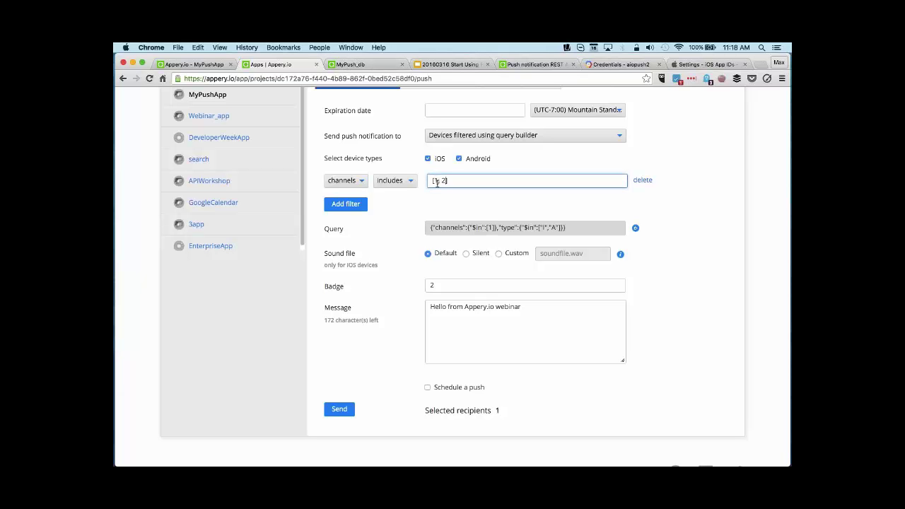
{"action": "left_click", "coordinate": [449, 199]}
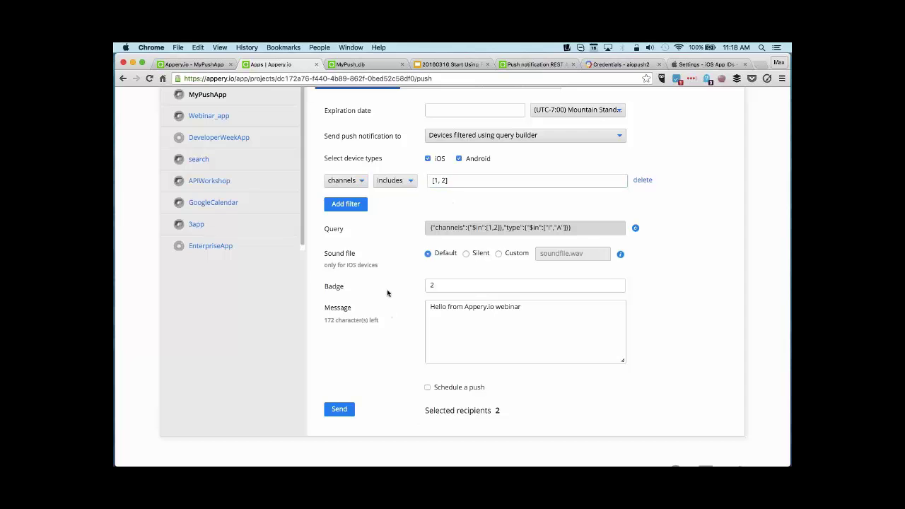
Step: Replace the notification's message text with "This is a targeted push message"
{"action": "scroll", "coordinate": [387, 290], "scroll_direction": "up", "scroll_amount": 2}
{"action": "triple_click", "coordinate": [470, 352]}
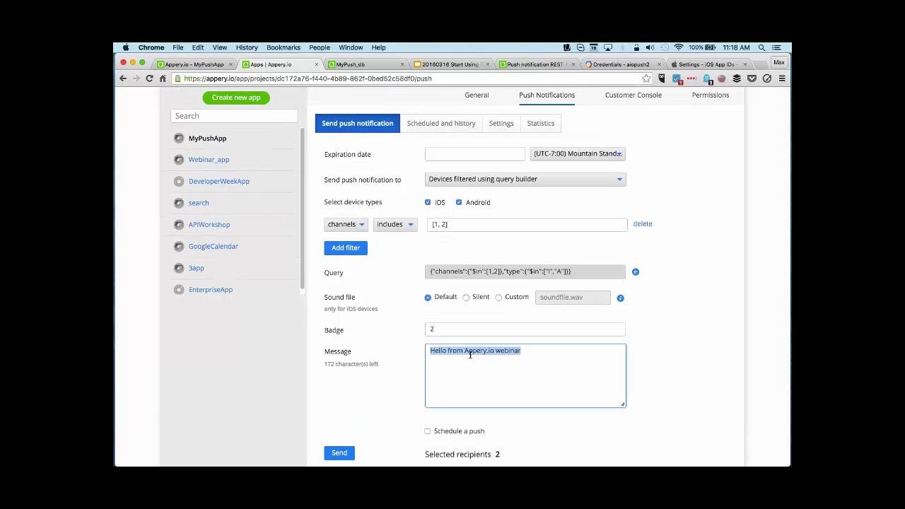
{"action": "type", "text": "This is a rar"}
{"action": "key", "text": "BackSpace"}
{"action": "key", "text": "BackSpace"}
{"action": "key", "text": "BackSpace"}
{"action": "type", "text": "targeted push message"}
Step: Reduce the channels filter value to [1] and send the push notification
{"action": "left_click", "coordinate": [443, 225]}
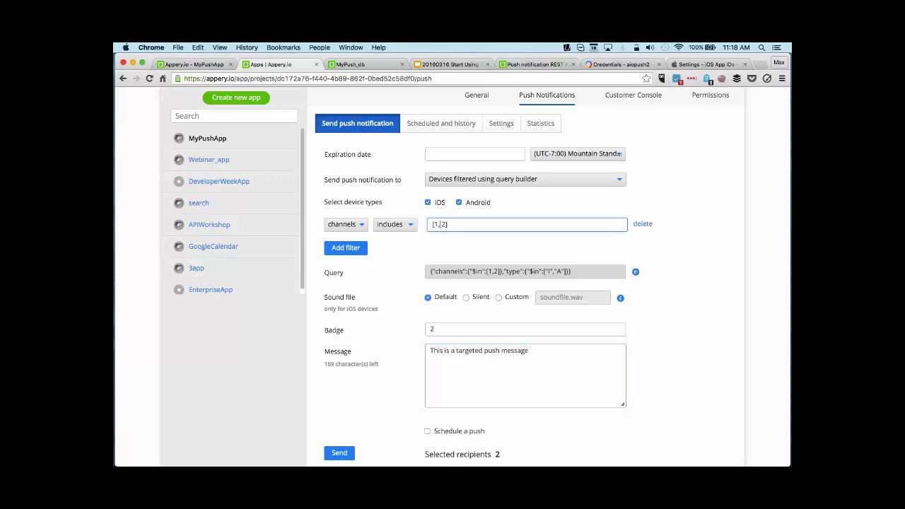
{"action": "key", "text": "BackSpace"}
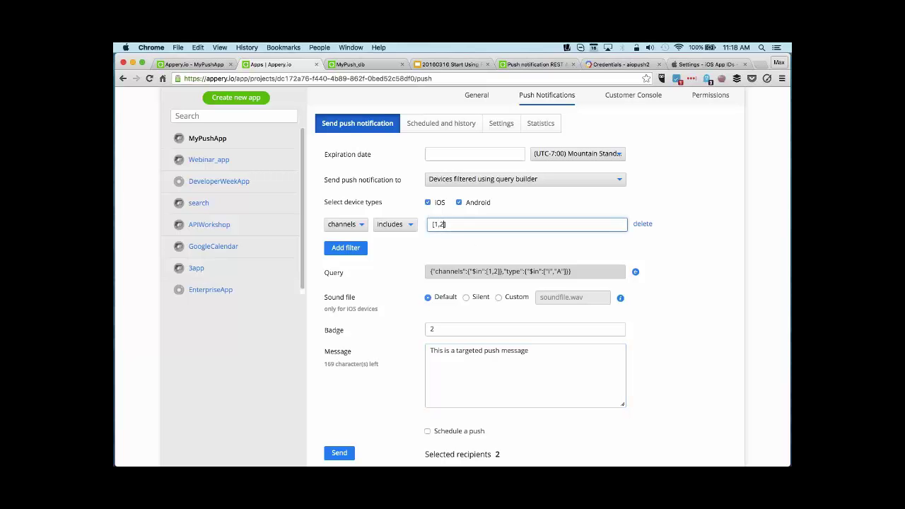
{"action": "key", "text": "BackSpace"}
{"action": "key", "text": "BackSpace"}
{"action": "left_click", "coordinate": [526, 245]}
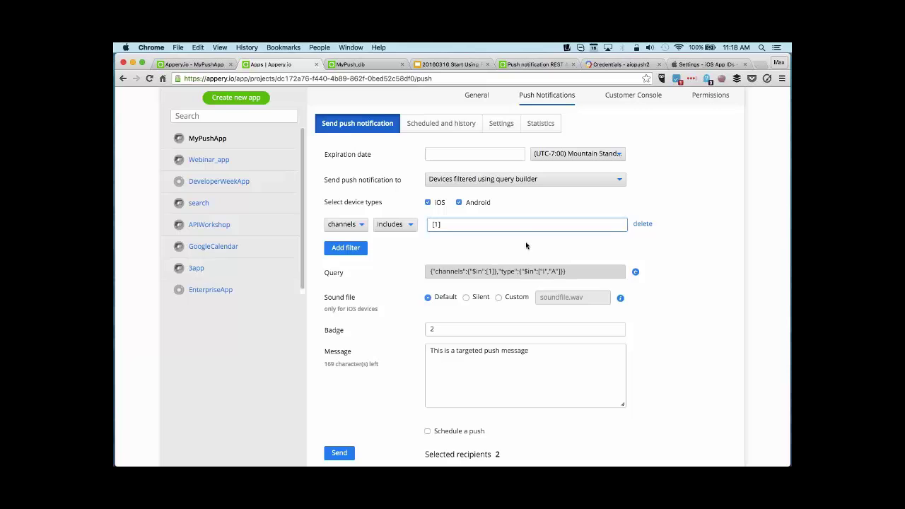
{"action": "scroll", "coordinate": [672, 308], "scroll_direction": "down", "scroll_amount": 3}
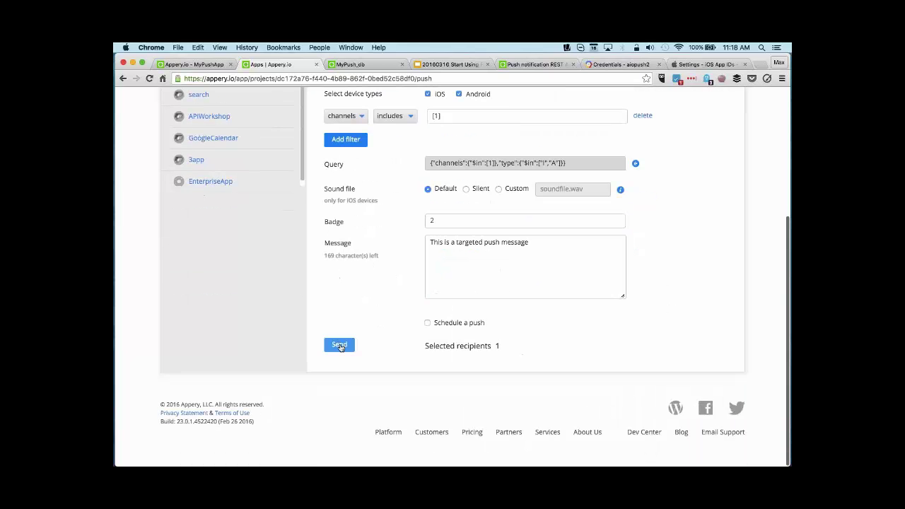
{"action": "left_click", "coordinate": [340, 348]}
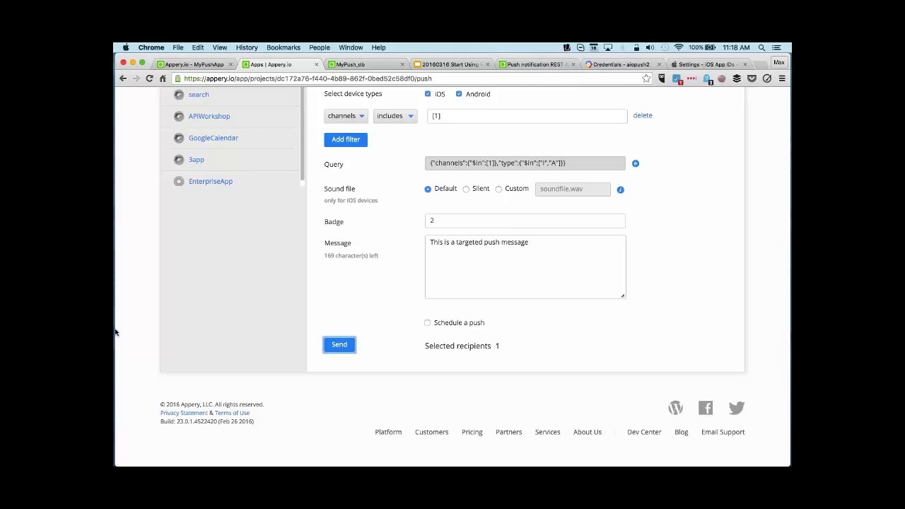
Step: Send the targeted push again from the form and check for it on the iPad mirrored in Reflector 2
{"action": "left_click", "coordinate": [123, 381]}
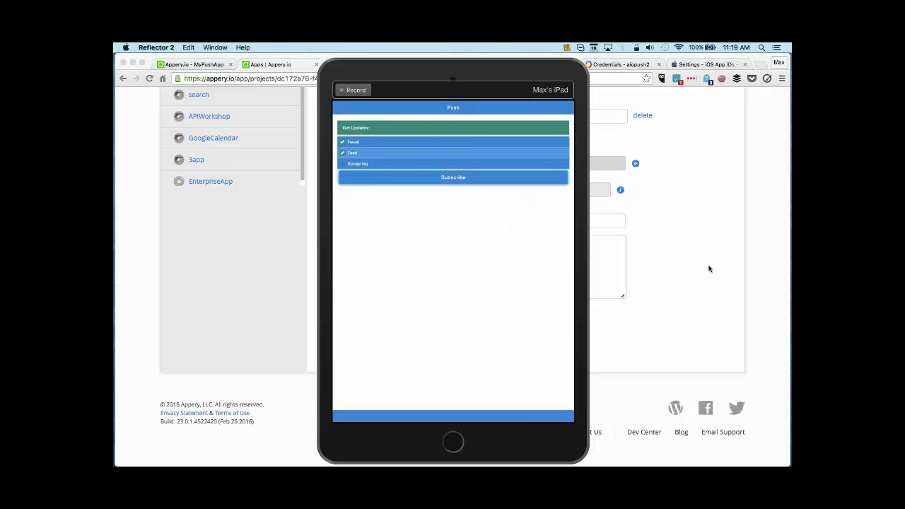
{"action": "left_click", "coordinate": [714, 278]}
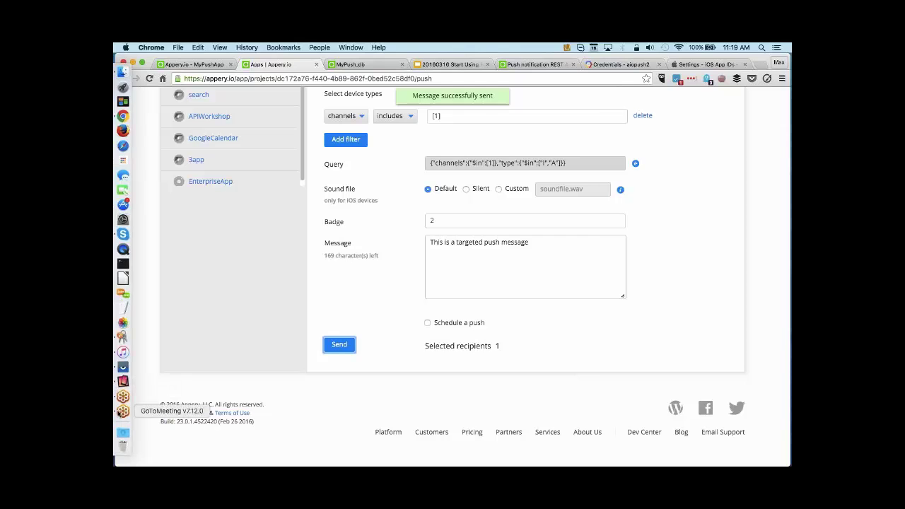
{"action": "left_click", "coordinate": [123, 382]}
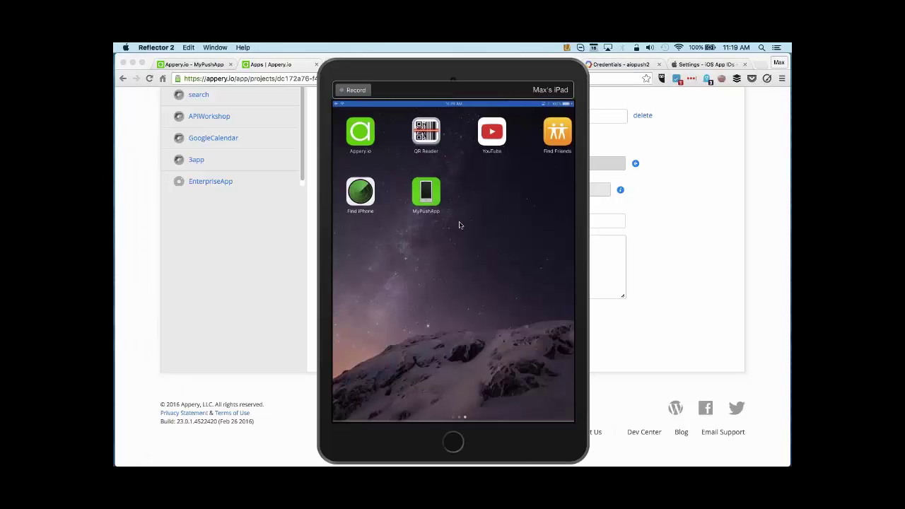
Step: Resend the push to devices on channel [1], look for its arrival on the mirrored iPad, and return to Appery.io
{"action": "left_click", "coordinate": [673, 222]}
{"action": "left_click", "coordinate": [339, 345]}
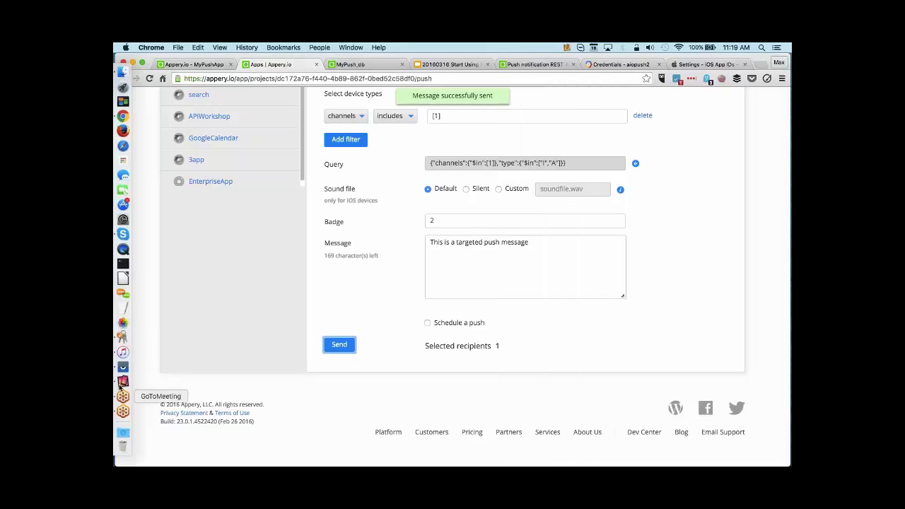
{"action": "left_click", "coordinate": [122, 381]}
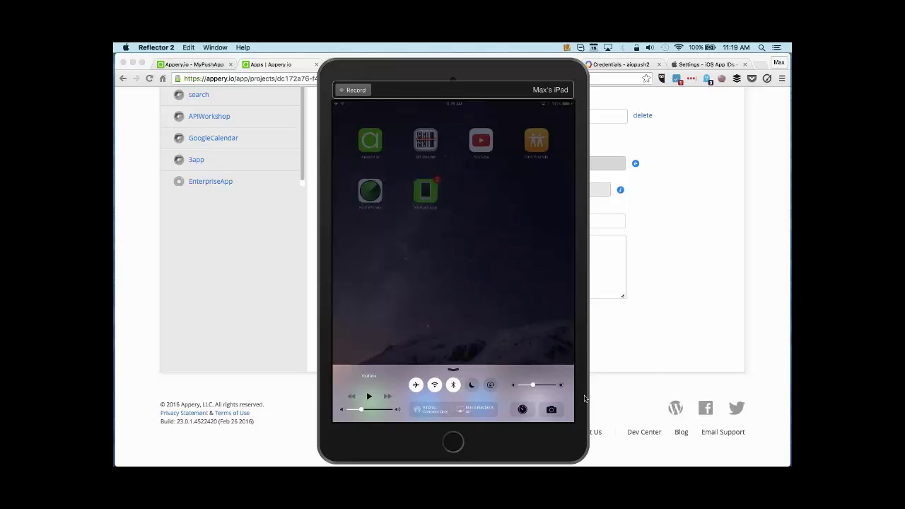
{"action": "left_click", "coordinate": [655, 355]}
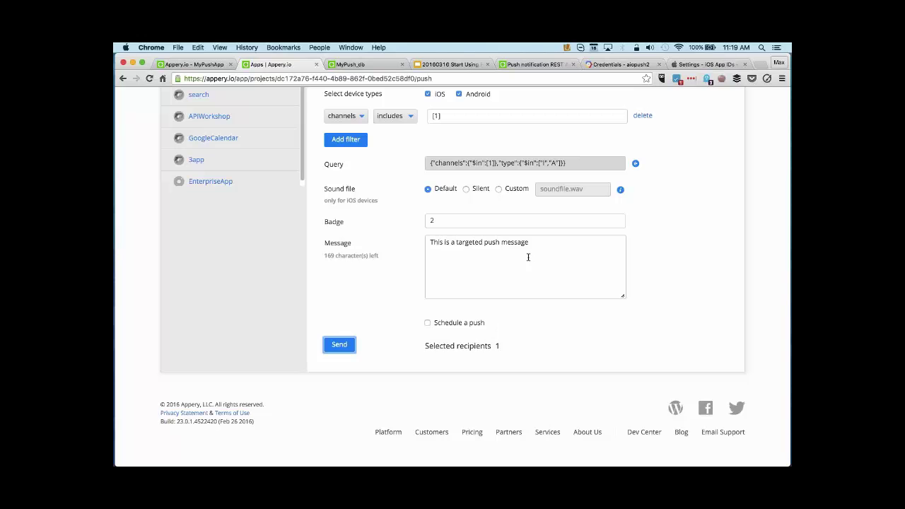
Step: Open the scheduled push from the history list for editing and set its send time zone to (UTC-7:00) Mountain Standard Time
{"action": "scroll", "coordinate": [527, 257], "scroll_direction": "up", "scroll_amount": 3}
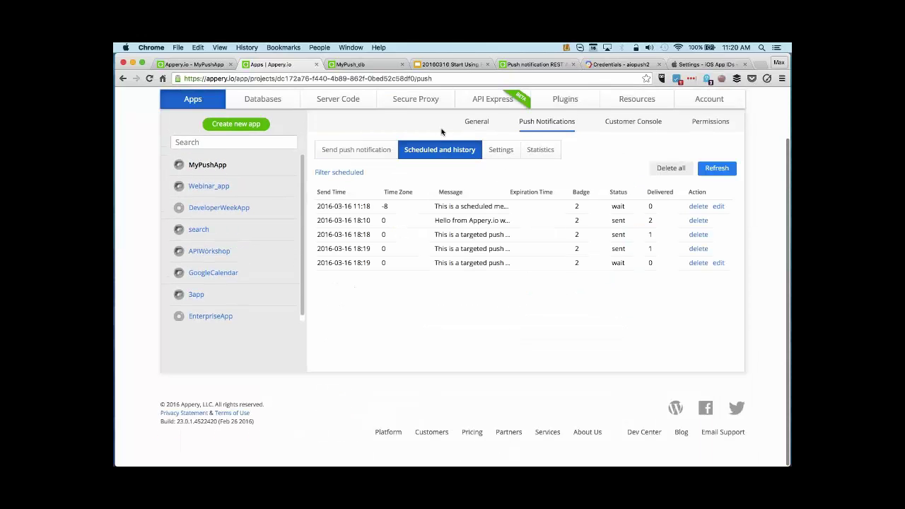
{"action": "left_click", "coordinate": [718, 206]}
{"action": "left_click", "coordinate": [577, 396]}
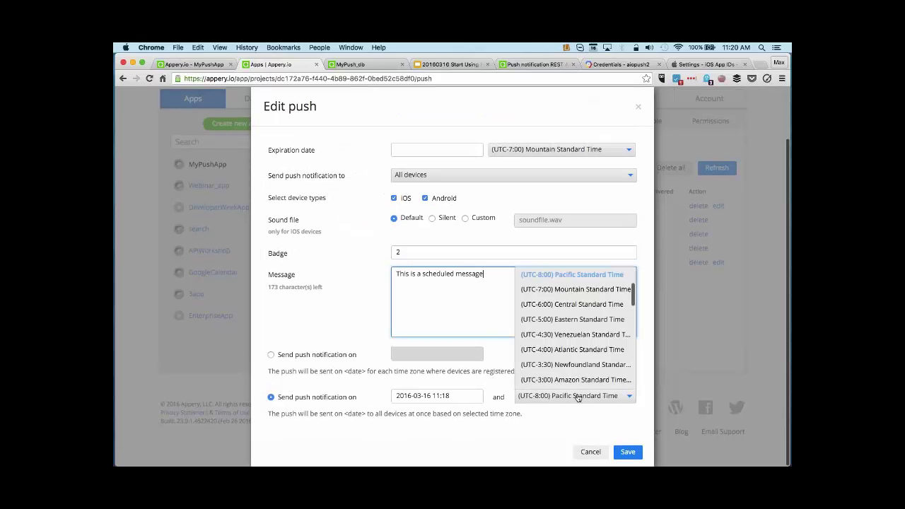
{"action": "left_click", "coordinate": [577, 290]}
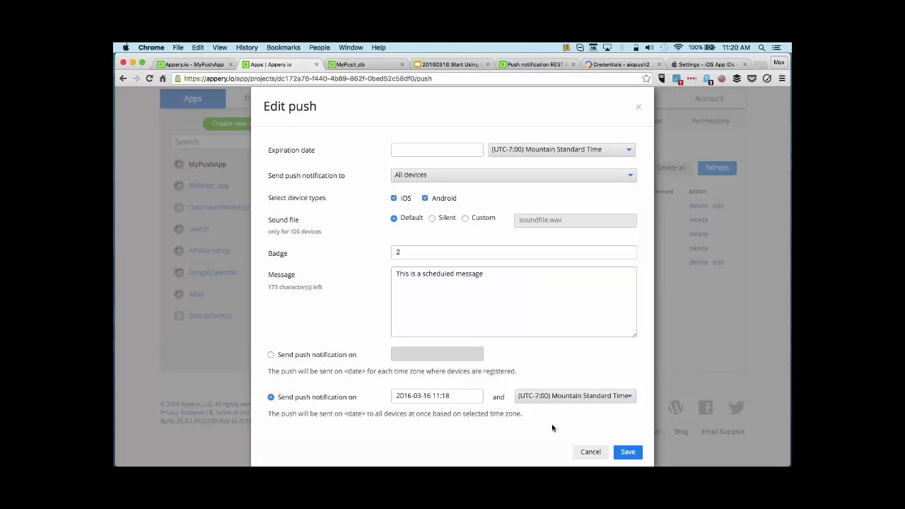
{"action": "left_click", "coordinate": [454, 396]}
{"action": "key", "text": "BackSpace"}
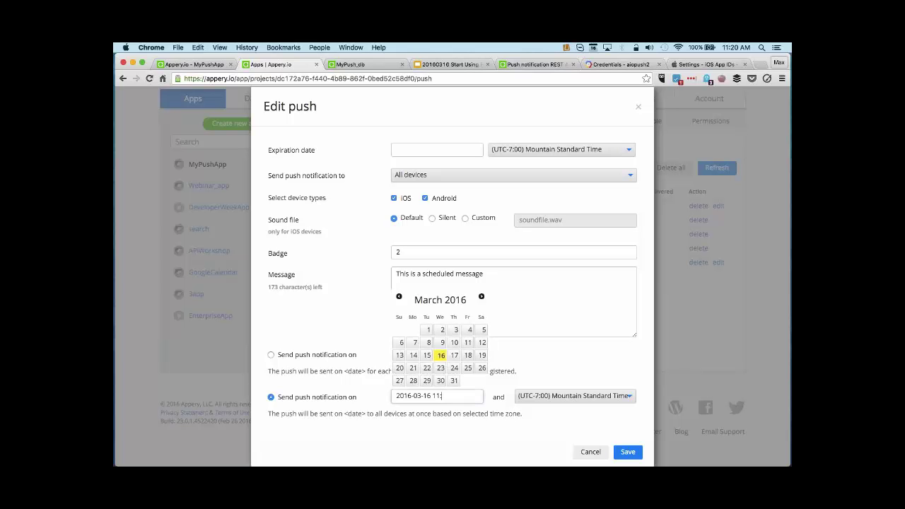
{"action": "type", "text": "22"}
{"action": "left_click", "coordinate": [580, 416]}
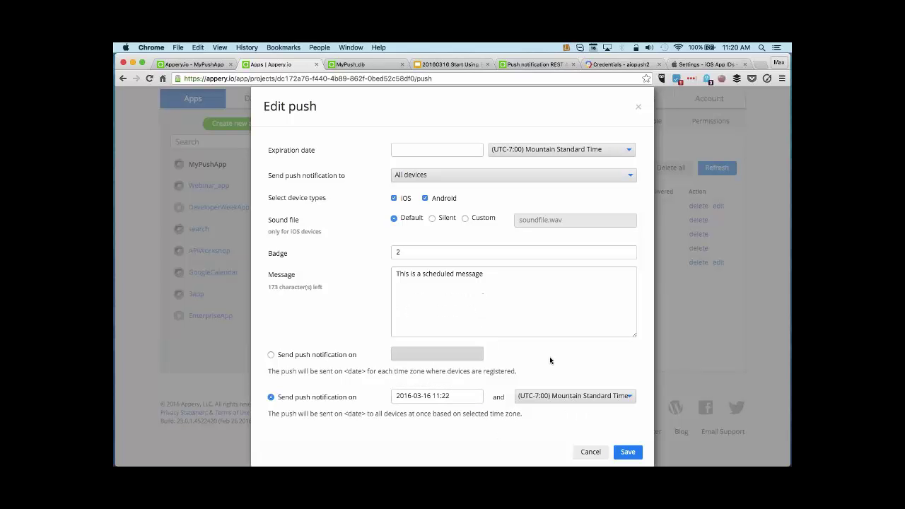
{"action": "left_click", "coordinate": [627, 453]}
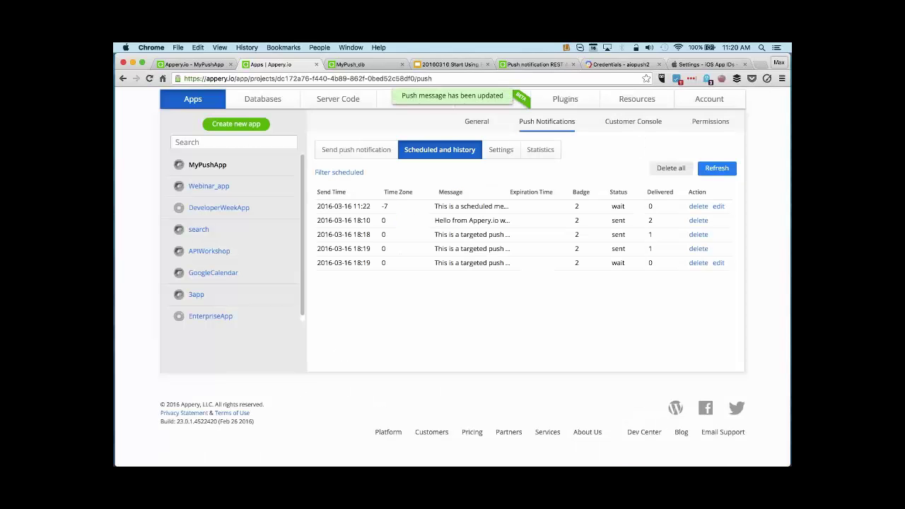
{"action": "left_click", "coordinate": [717, 168]}
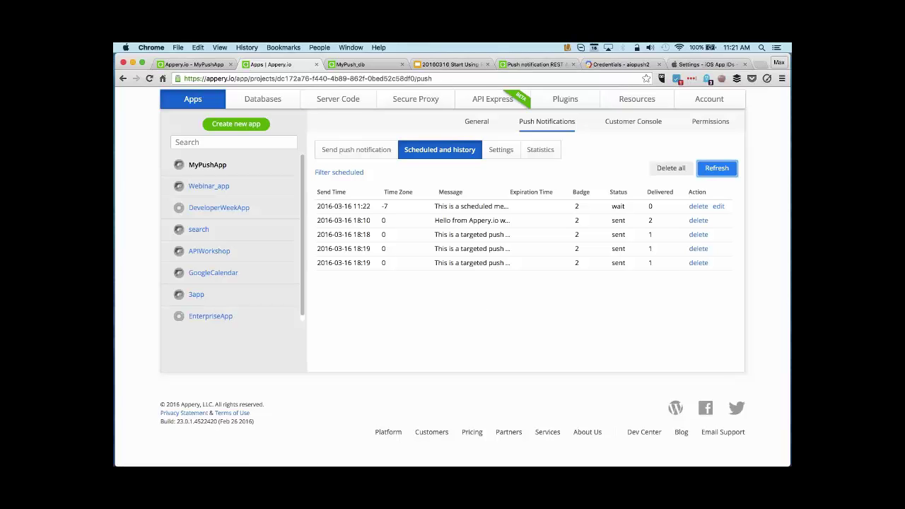
Step: Go back to the MyPushApp editor and open the updatePushSubscription service settings
{"action": "left_click", "coordinate": [212, 64]}
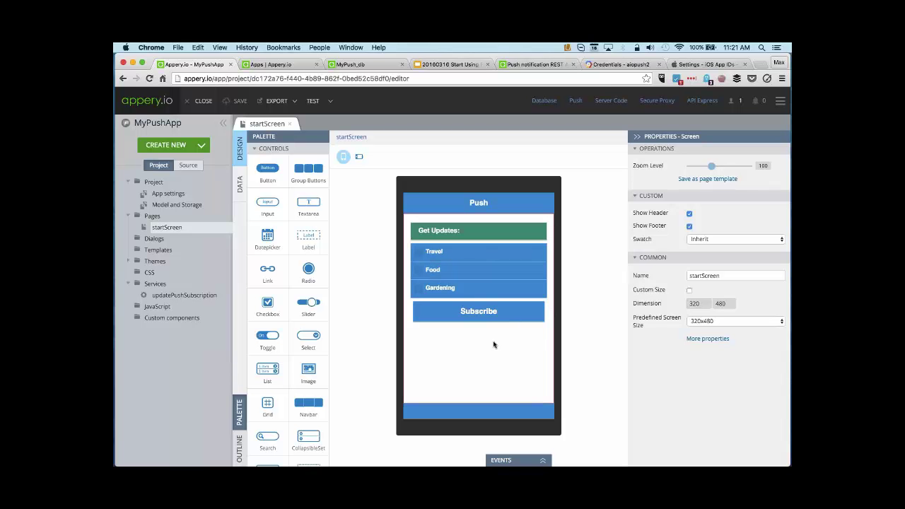
{"action": "left_click", "coordinate": [179, 296]}
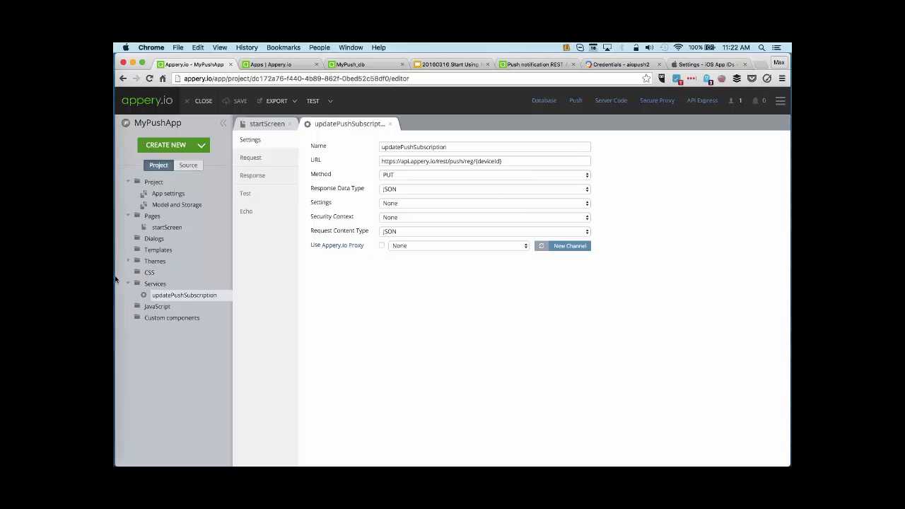
Step: Check the iPad mirrored in Reflector 2 for the scheduled message, and return to the browser
{"action": "mouse_move", "coordinate": [117, 279]}
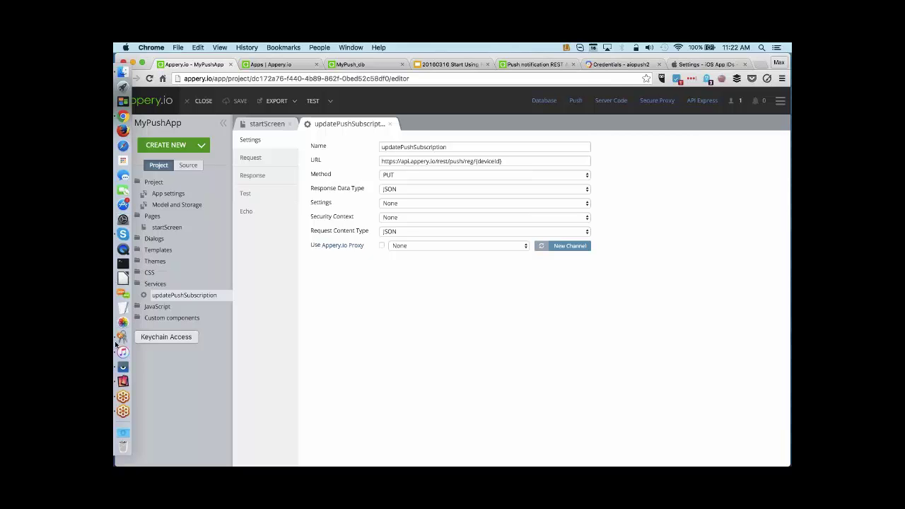
{"action": "left_click", "coordinate": [123, 382]}
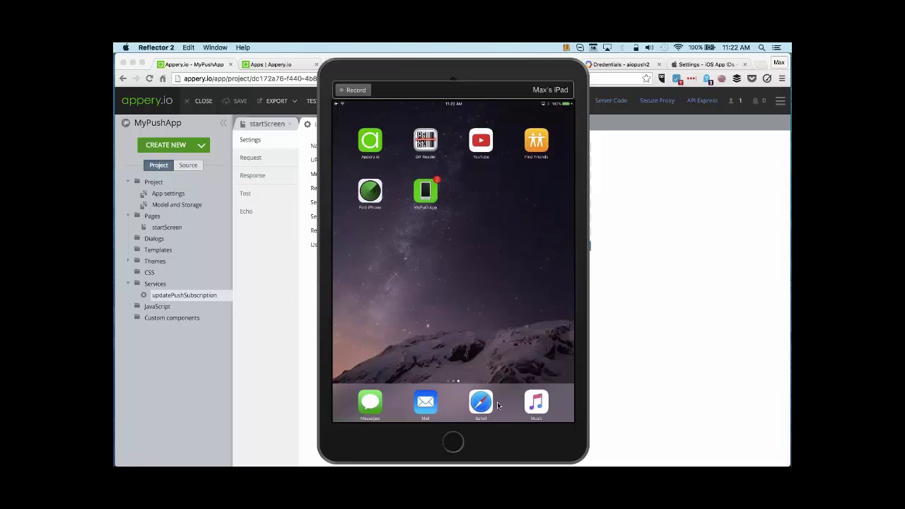
{"action": "left_click", "coordinate": [663, 344]}
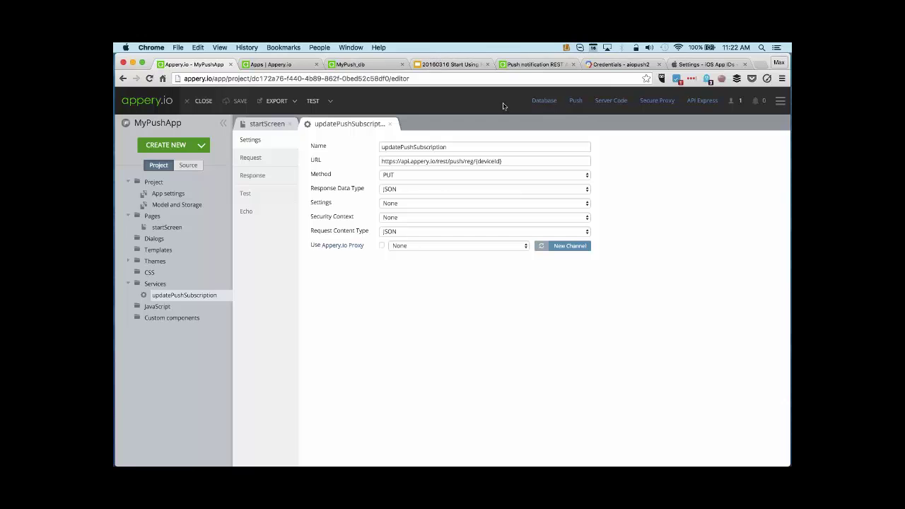
Step: Open the Push notification REST API documentation and review the sections on sending, listing and removing scheduled push notifications
{"action": "left_click", "coordinate": [534, 64]}
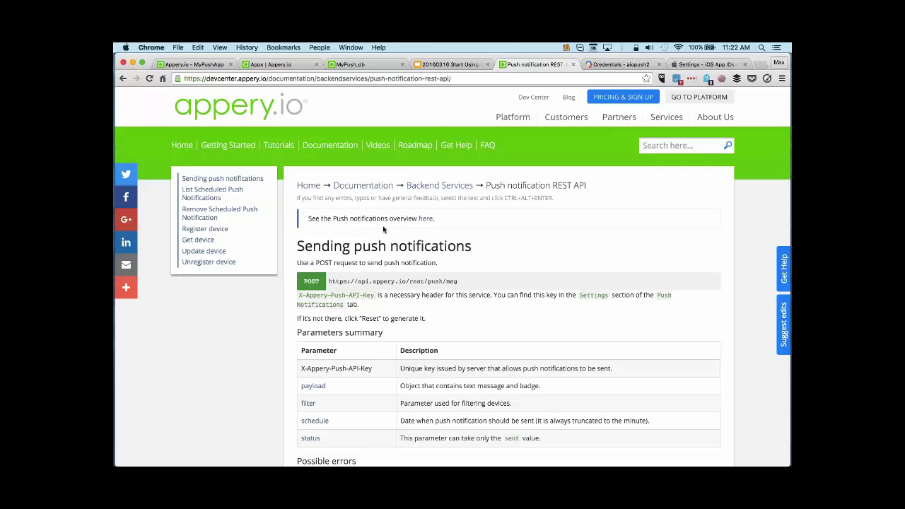
{"action": "scroll", "coordinate": [384, 230], "scroll_direction": "down", "scroll_amount": 1}
{"action": "scroll", "coordinate": [383, 230], "scroll_direction": "down", "scroll_amount": 1}
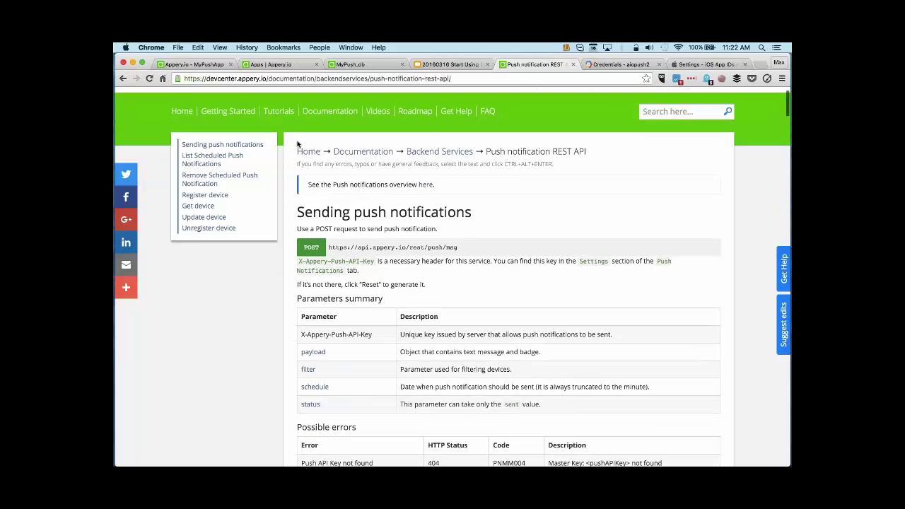
{"action": "left_click_drag", "start_coordinate": [296, 213], "coordinate": [476, 219]}
{"action": "left_click", "coordinate": [471, 248]}
{"action": "left_click", "coordinate": [205, 157]}
{"action": "left_click", "coordinate": [204, 147]}
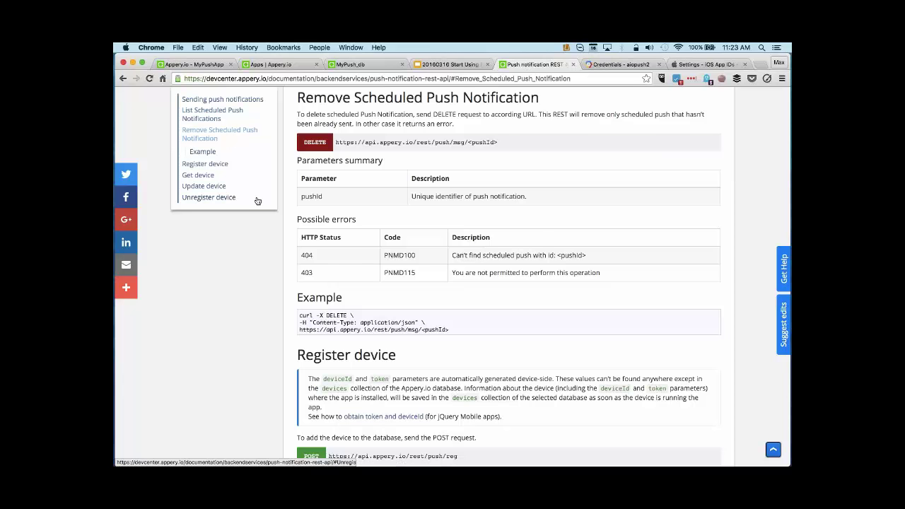
Step: Review the Register, Get, Update and Unregister device sections of the API documentation, and return to Sending push notifications
{"action": "left_click", "coordinate": [217, 165]}
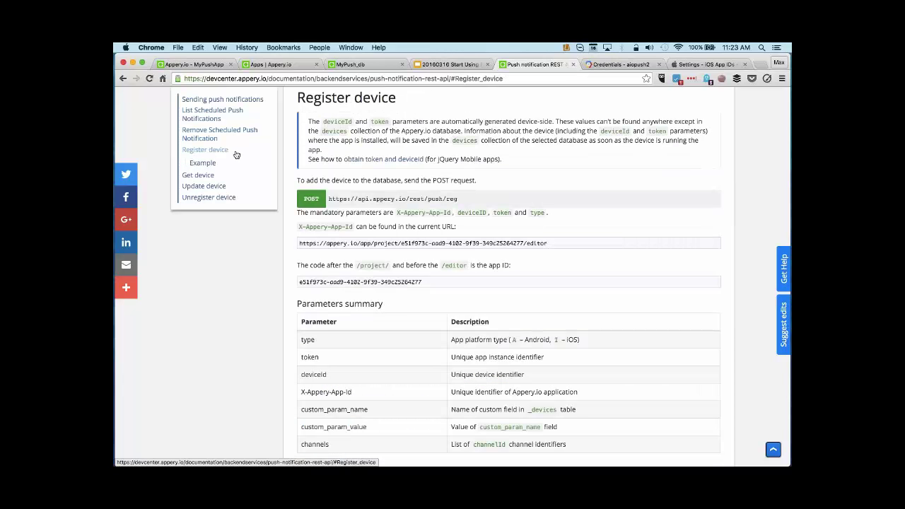
{"action": "left_click", "coordinate": [202, 176]}
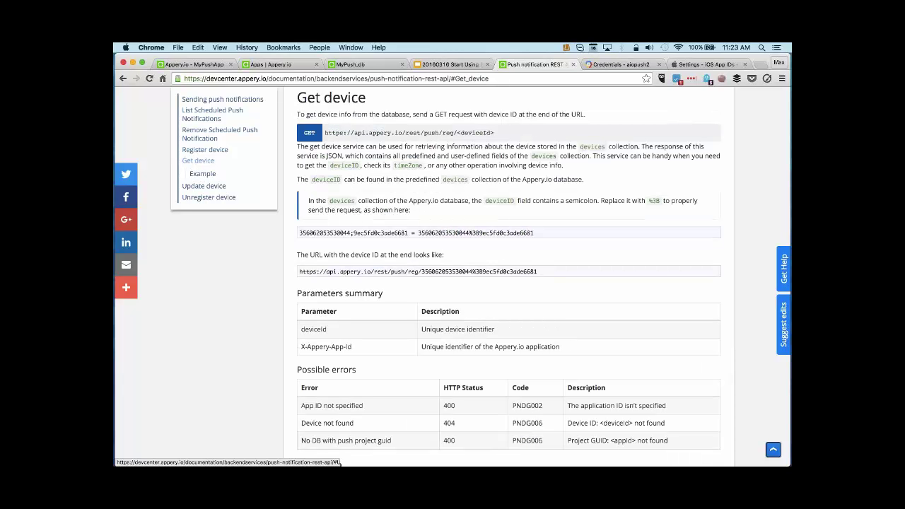
{"action": "left_click", "coordinate": [204, 186]}
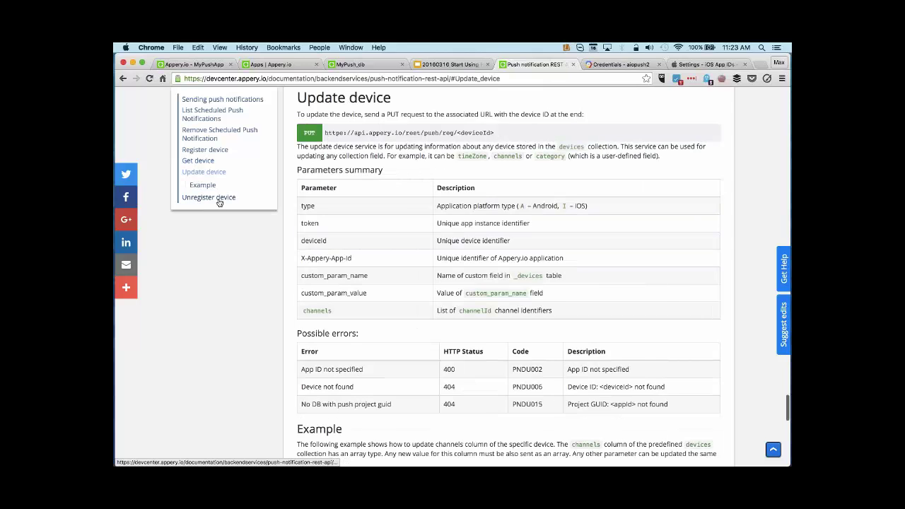
{"action": "left_click", "coordinate": [219, 199]}
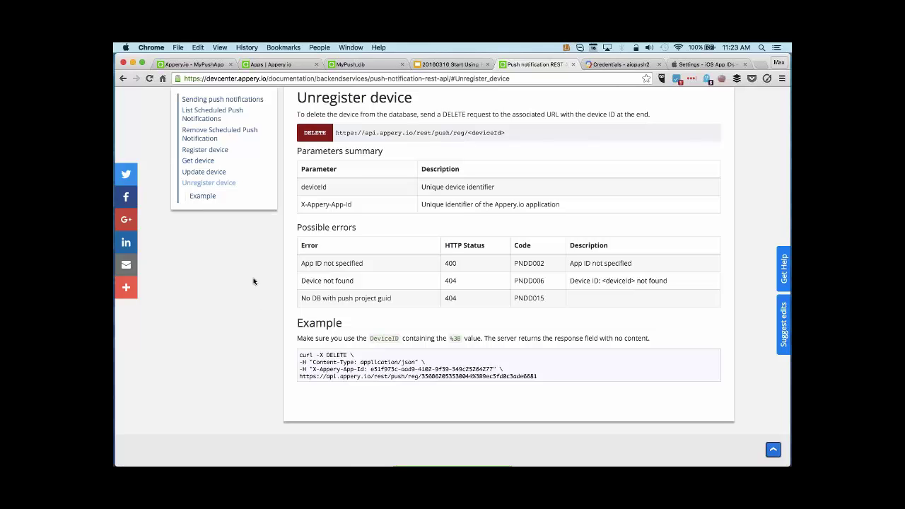
{"action": "scroll", "coordinate": [253, 281], "scroll_direction": "up", "scroll_amount": 1}
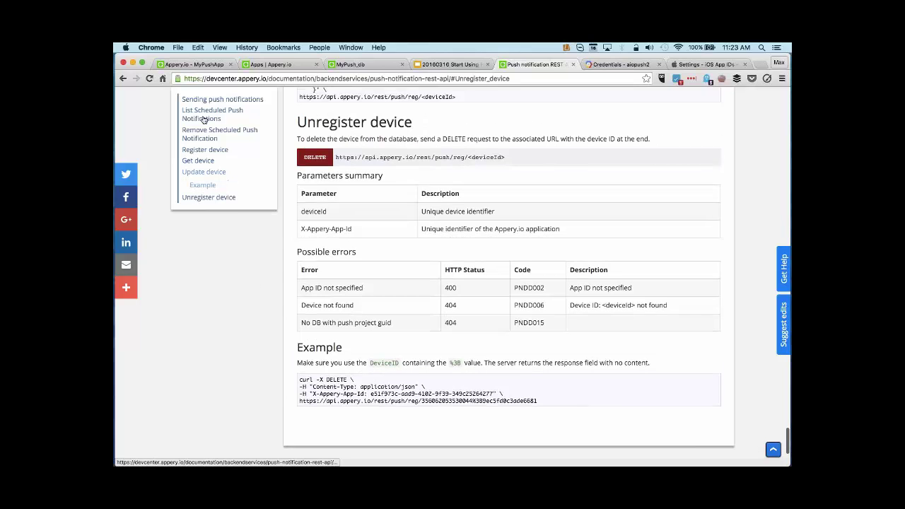
{"action": "left_click", "coordinate": [206, 103]}
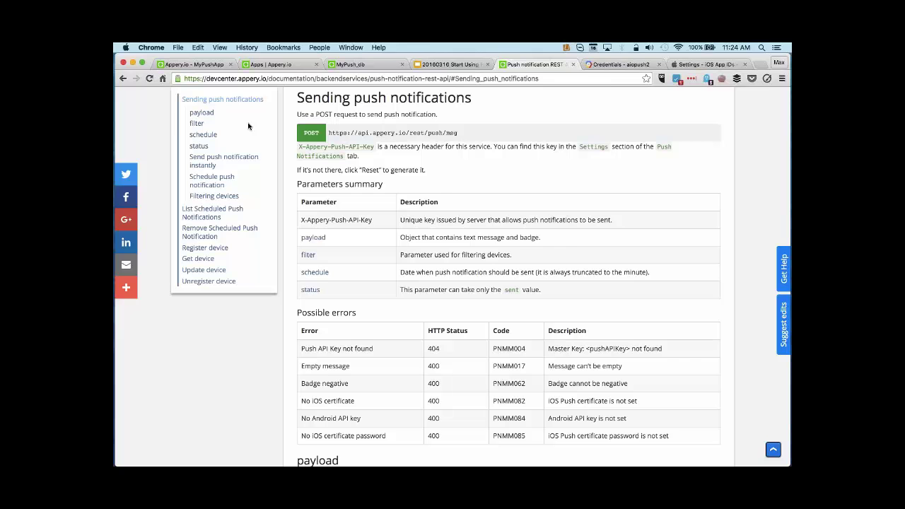
Step: Check the status and delivery of the scheduled push in MyPushApp's Scheduled and history list
{"action": "left_click", "coordinate": [270, 64]}
{"action": "scroll", "coordinate": [458, 337], "scroll_direction": "up", "scroll_amount": 1}
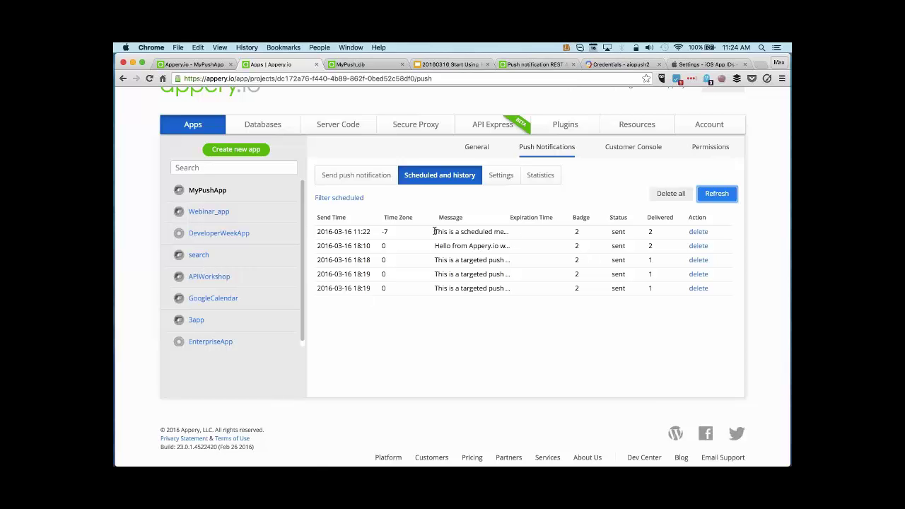
{"action": "left_click_drag", "start_coordinate": [435, 232], "coordinate": [665, 230]}
{"action": "left_click", "coordinate": [638, 311]}
Step: Open the sendPushNotification script from the Push folder in Server Code
{"action": "left_click", "coordinate": [333, 126]}
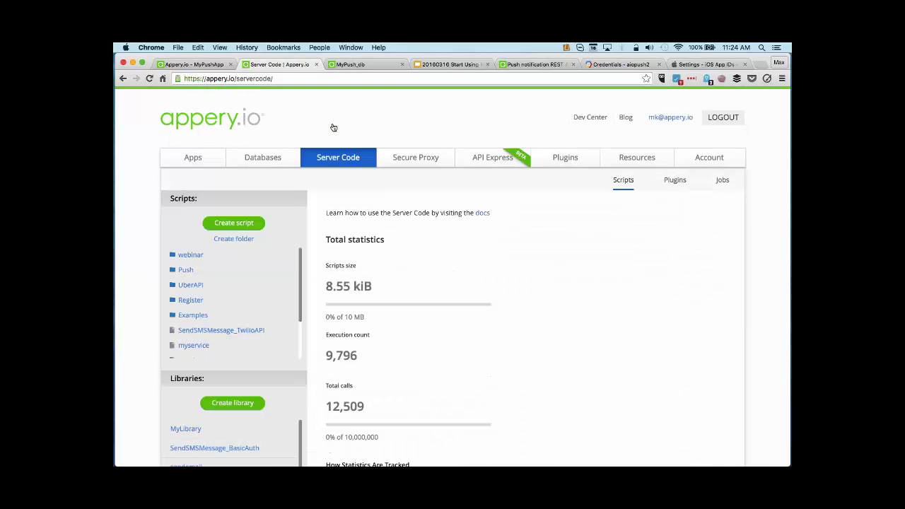
{"action": "left_click", "coordinate": [189, 271]}
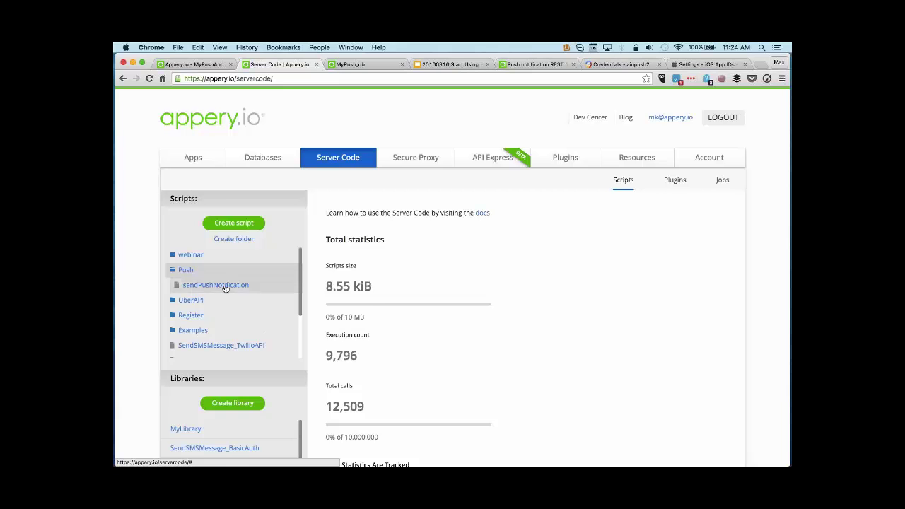
{"action": "left_click", "coordinate": [215, 285]}
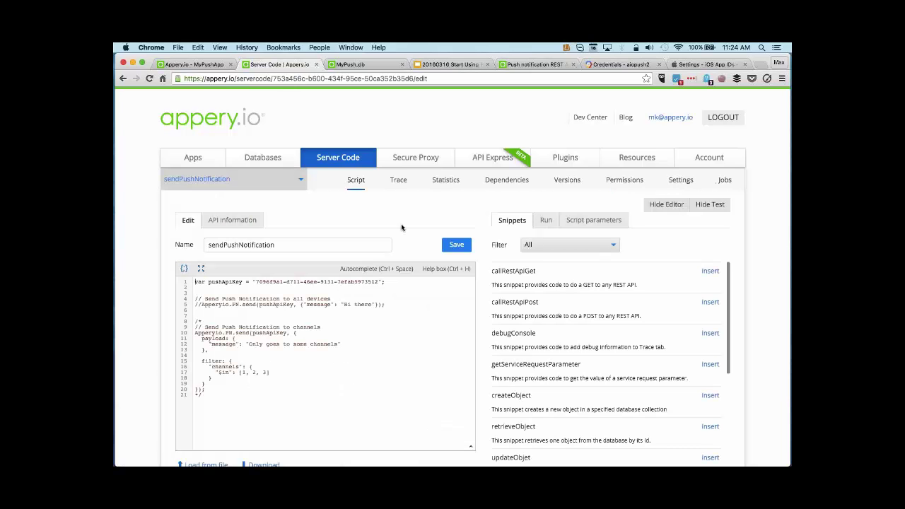
{"action": "scroll", "coordinate": [401, 224], "scroll_direction": "down", "scroll_amount": 1}
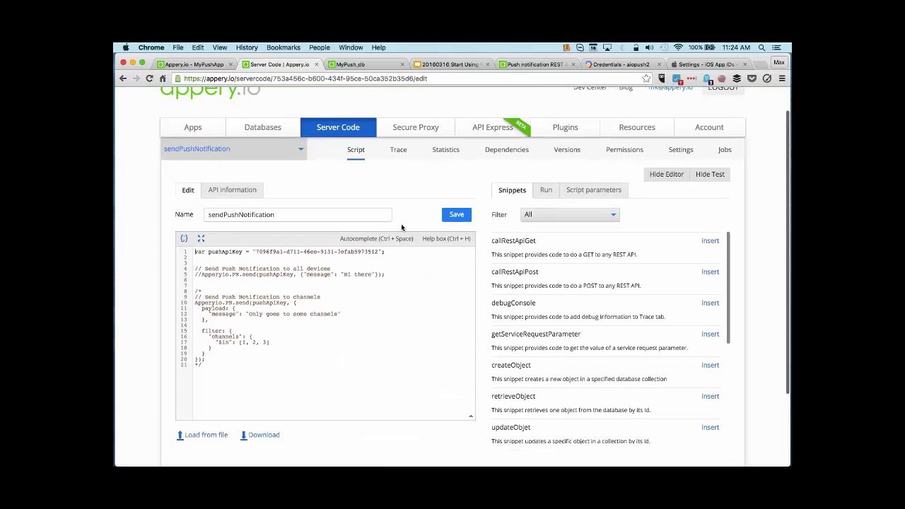
{"action": "scroll", "coordinate": [401, 223], "scroll_direction": "down", "scroll_amount": 1}
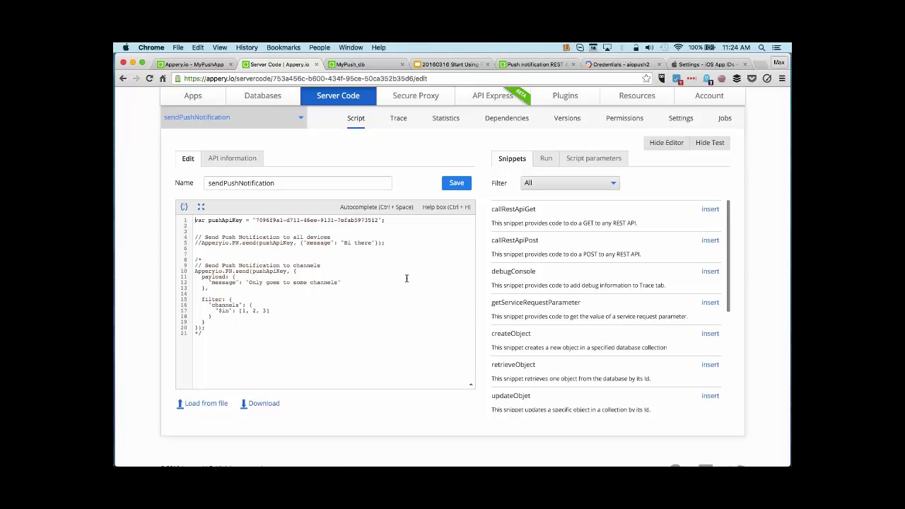
Step: Uncomment the Apperyio.PN.send call that sends the "Hi there" message to all devices
{"action": "left_click", "coordinate": [201, 244]}
{"action": "key", "text": "BackSpace"}
{"action": "key", "text": "BackSpace"}
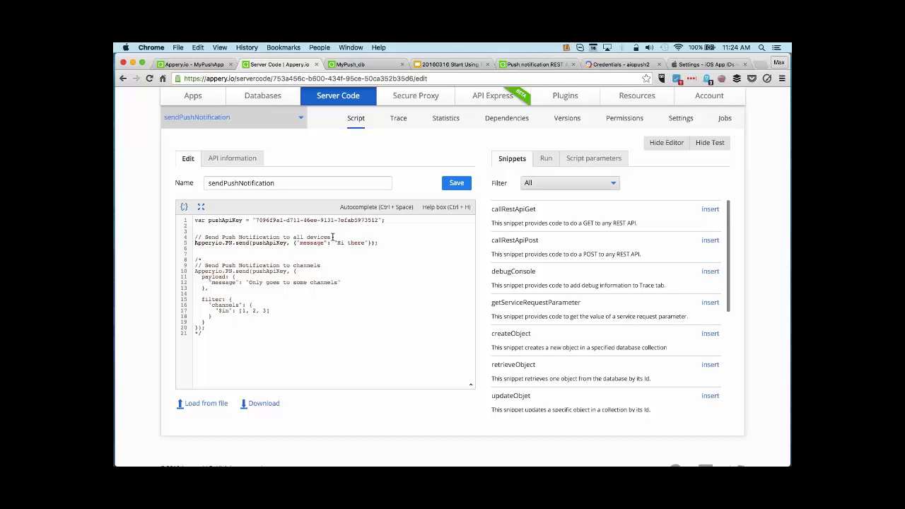
Step: Examine the send call for all devices and the pushApiKey variable in the script
{"action": "left_click_drag", "start_coordinate": [386, 243], "coordinate": [196, 243]}
{"action": "left_click", "coordinate": [290, 259]}
{"action": "left_click", "coordinate": [264, 242]}
{"action": "left_click_drag", "start_coordinate": [209, 220], "coordinate": [352, 227]}
{"action": "left_click", "coordinate": [396, 254]}
Step: Look up the Push API key in MyPushApp's push notification settings, and return to the sendPushNotification script
{"action": "left_click", "coordinate": [354, 65]}
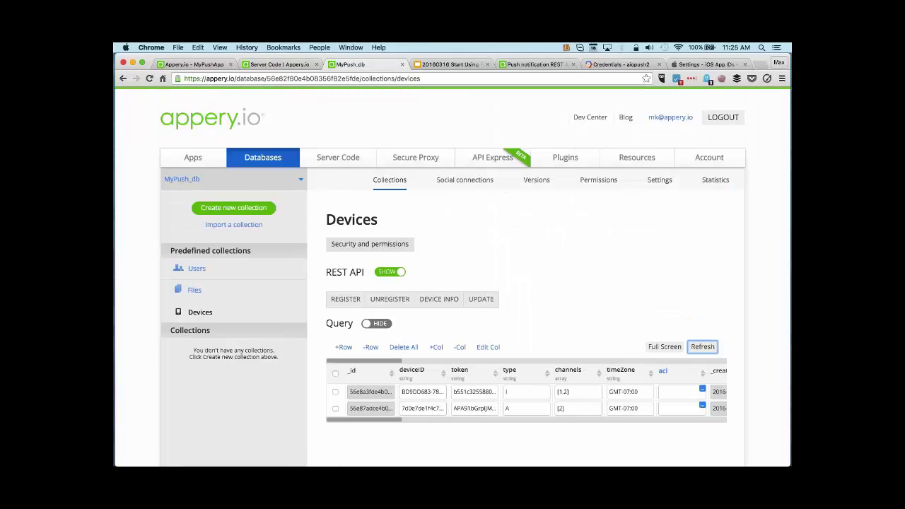
{"action": "left_click", "coordinate": [205, 157]}
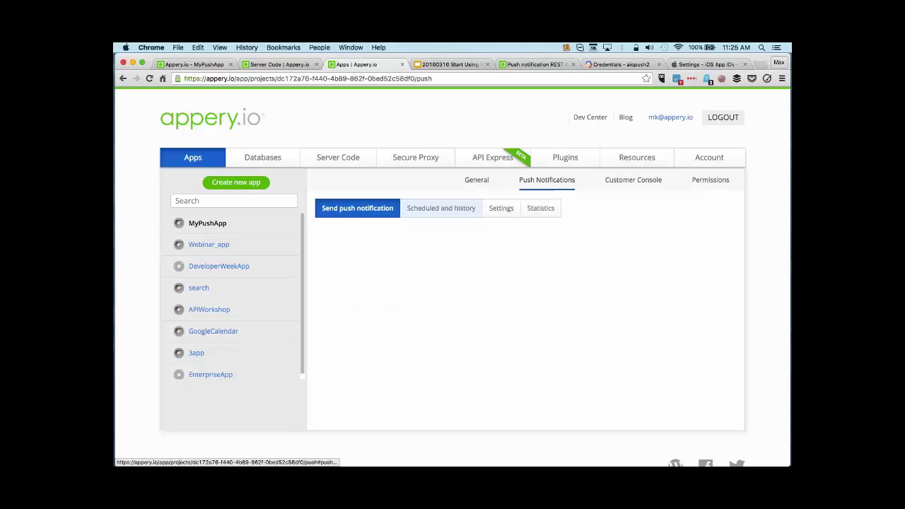
{"action": "left_click", "coordinate": [501, 208]}
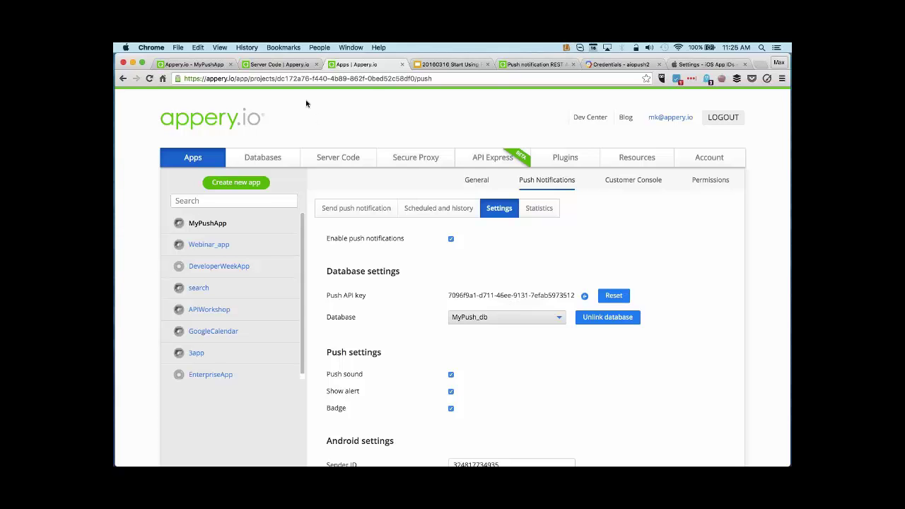
{"action": "left_click", "coordinate": [282, 64]}
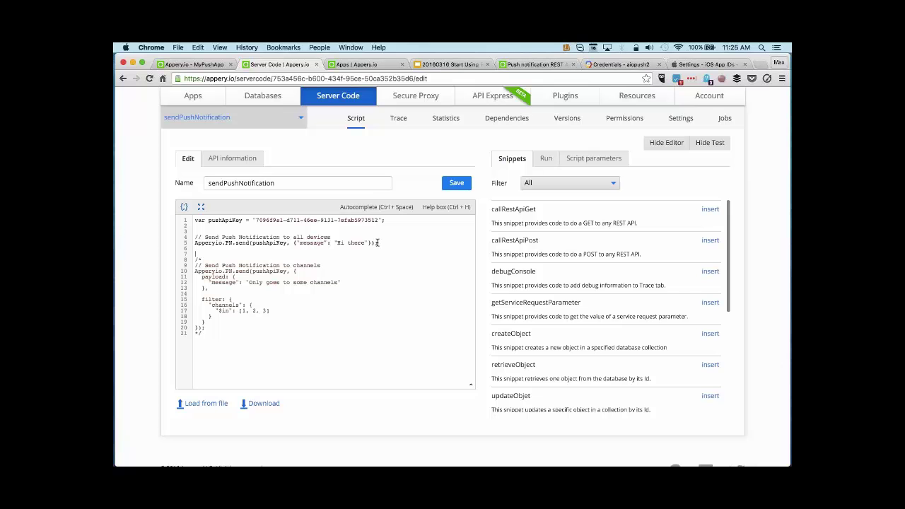
Step: Save and run the script with the Apperyio.PN.send call that sends "Hi there" to all devices
{"action": "left_click_drag", "start_coordinate": [379, 243], "coordinate": [194, 243]}
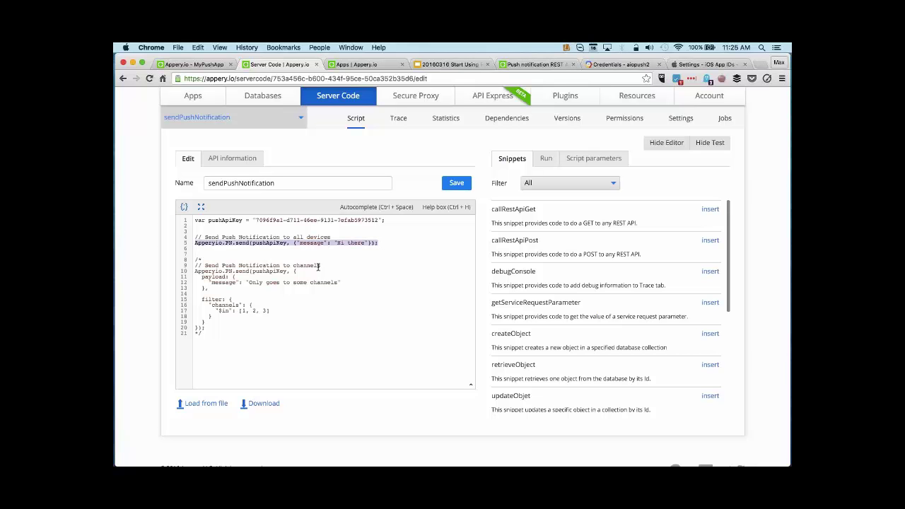
{"action": "left_click", "coordinate": [452, 289]}
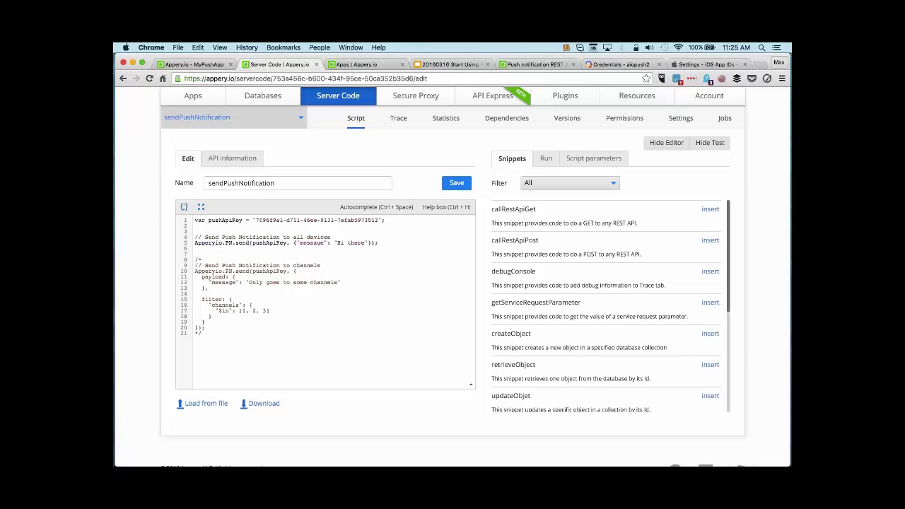
{"action": "left_click", "coordinate": [543, 160]}
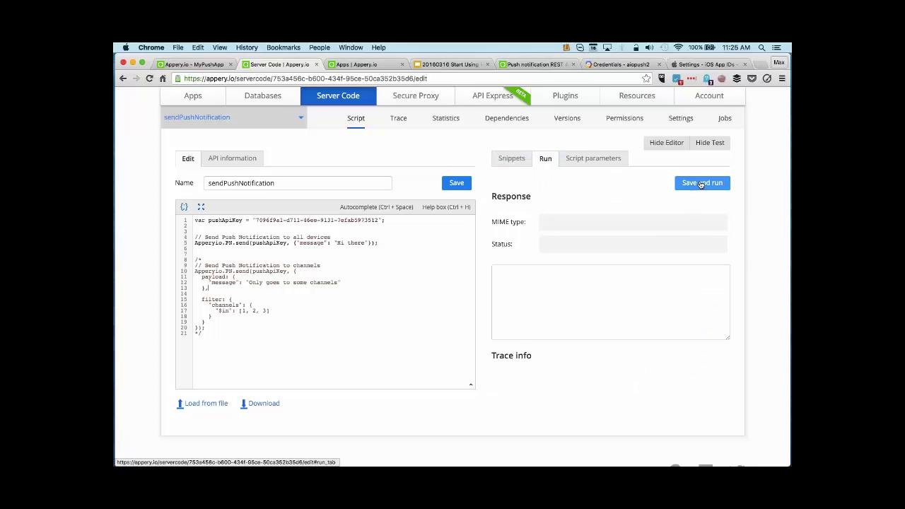
{"action": "left_click", "coordinate": [702, 184]}
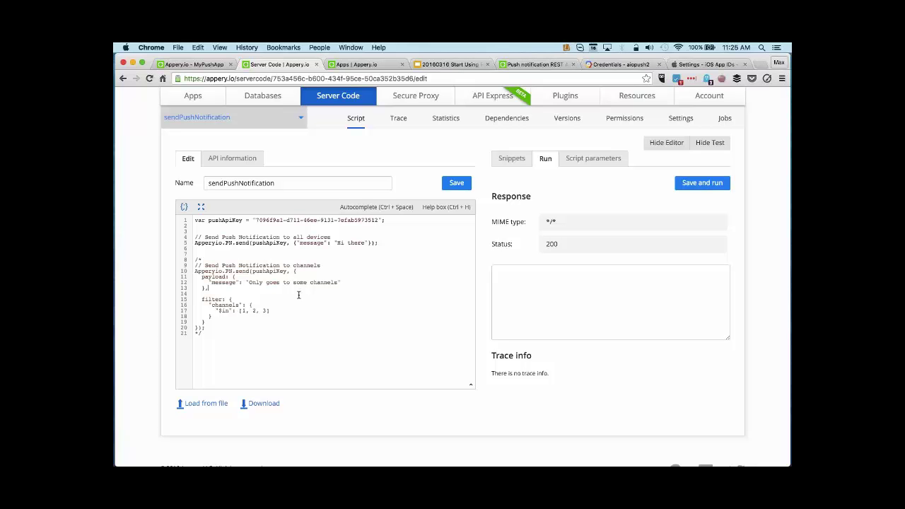
Step: Comment out the send call for all devices and uncomment the block that sends the push notification to channels
{"action": "left_click", "coordinate": [194, 242]}
{"action": "type", "text": "//"}
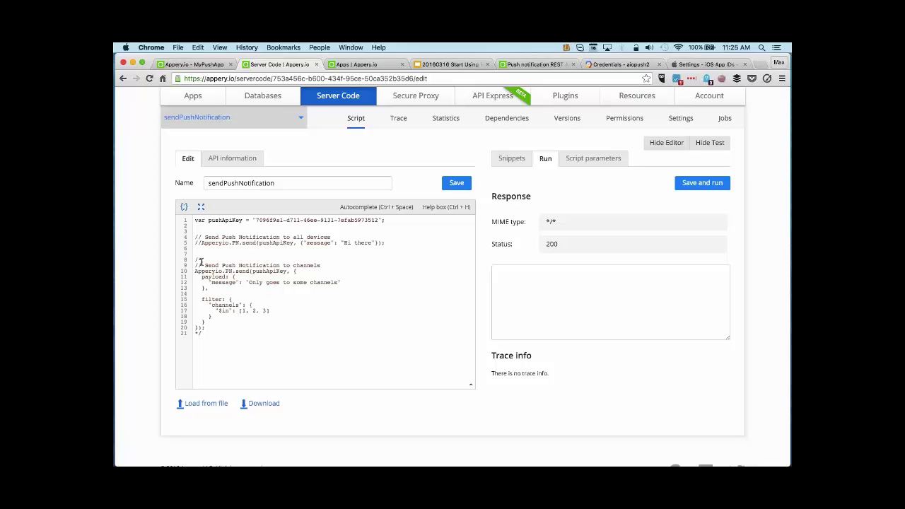
{"action": "left_click", "coordinate": [202, 262]}
{"action": "key", "text": "BackSpace"}
{"action": "left_click", "coordinate": [203, 332]}
{"action": "key", "text": "BackSpace"}
{"action": "key", "text": "BackSpace"}
{"action": "left_click_drag", "start_coordinate": [270, 310], "coordinate": [239, 311]}
{"action": "left_click", "coordinate": [270, 334]}
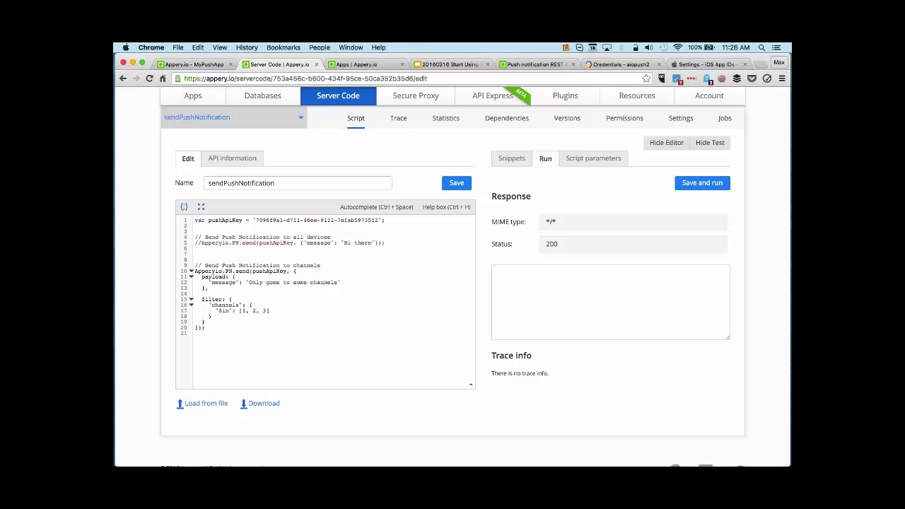
Step: Reduce the $in list of the channels filter to channel 1, and save and run the script
{"action": "key", "text": "BackSpace"}
{"action": "key", "text": "BackSpace"}
{"action": "key", "text": "BackSpace"}
{"action": "left_click", "coordinate": [459, 185]}
{"action": "key", "text": "BackSpace"}
{"action": "key", "text": "BackSpace"}
{"action": "key", "text": "BackSpace"}
{"action": "left_click", "coordinate": [679, 183]}
Step: Change the channel in the filter's $in list to 2, and save and run the script
{"action": "left_click", "coordinate": [247, 312]}
{"action": "key", "text": "BackSpace"}
{"action": "type", "text": "2"}
{"action": "left_click", "coordinate": [703, 183]}
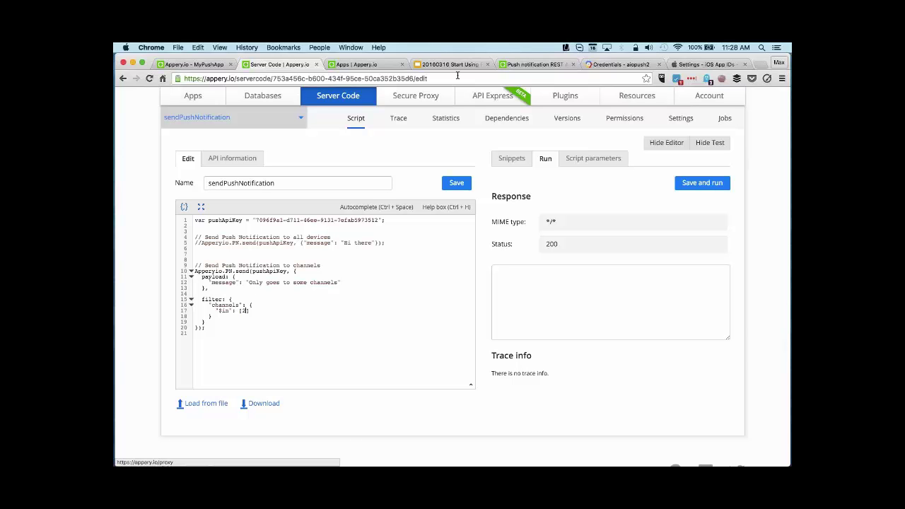
Step: Review the parameters, possible errors, payload and filter sections in the Push notification REST API documentation
{"action": "left_click", "coordinate": [530, 64]}
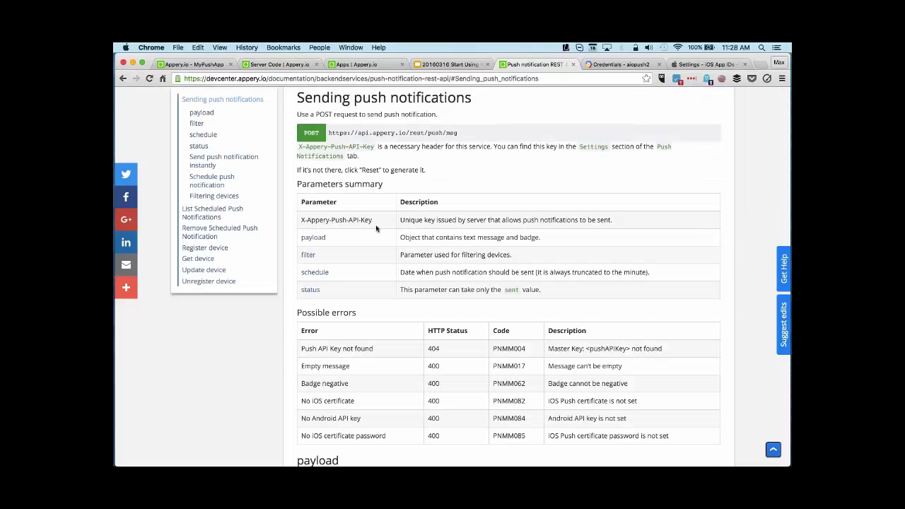
{"action": "scroll", "coordinate": [377, 228], "scroll_direction": "up", "scroll_amount": 5}
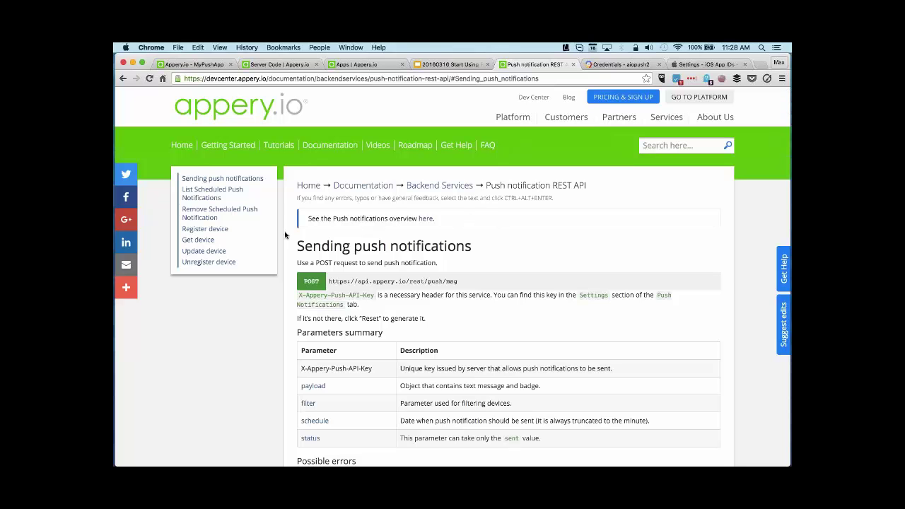
{"action": "scroll", "coordinate": [459, 207], "scroll_direction": "down", "scroll_amount": 4}
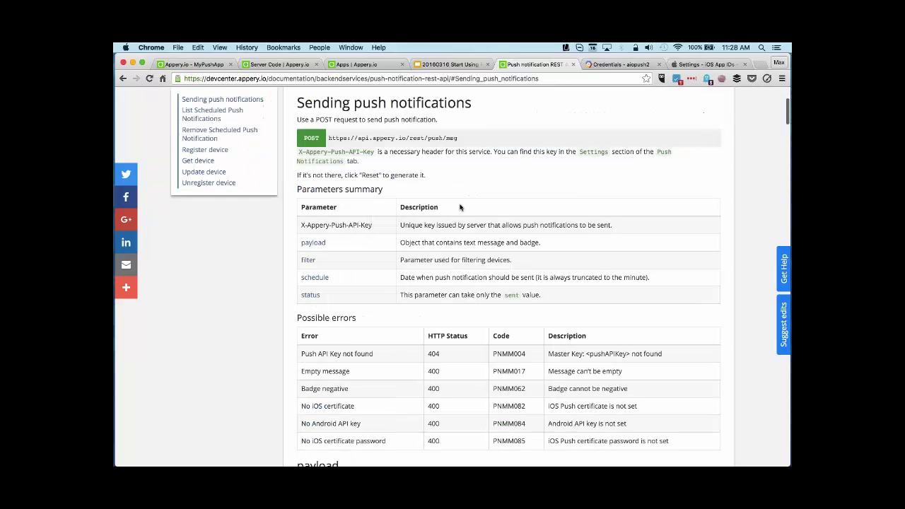
{"action": "scroll", "coordinate": [460, 208], "scroll_direction": "down", "scroll_amount": 5}
{"action": "scroll", "coordinate": [459, 207], "scroll_direction": "down", "scroll_amount": 3}
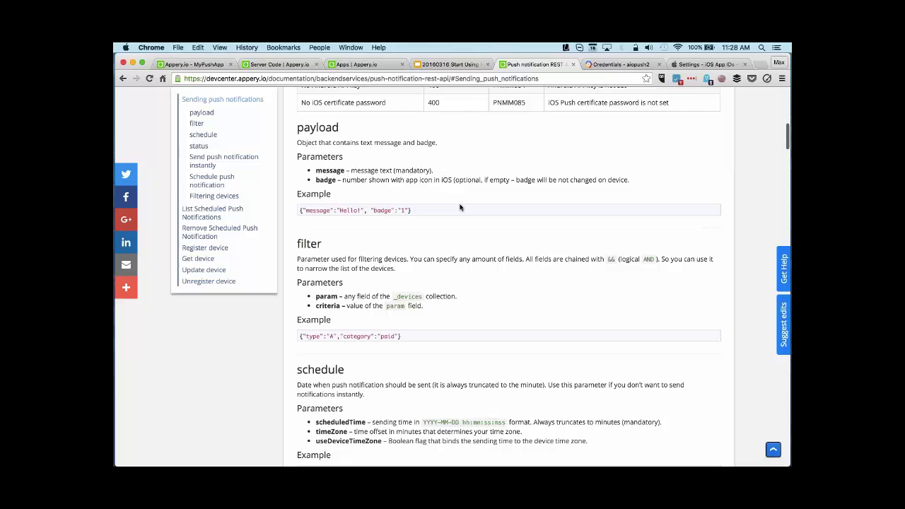
{"action": "scroll", "coordinate": [459, 208], "scroll_direction": "down", "scroll_amount": 5}
{"action": "scroll", "coordinate": [460, 207], "scroll_direction": "up", "scroll_amount": 15}
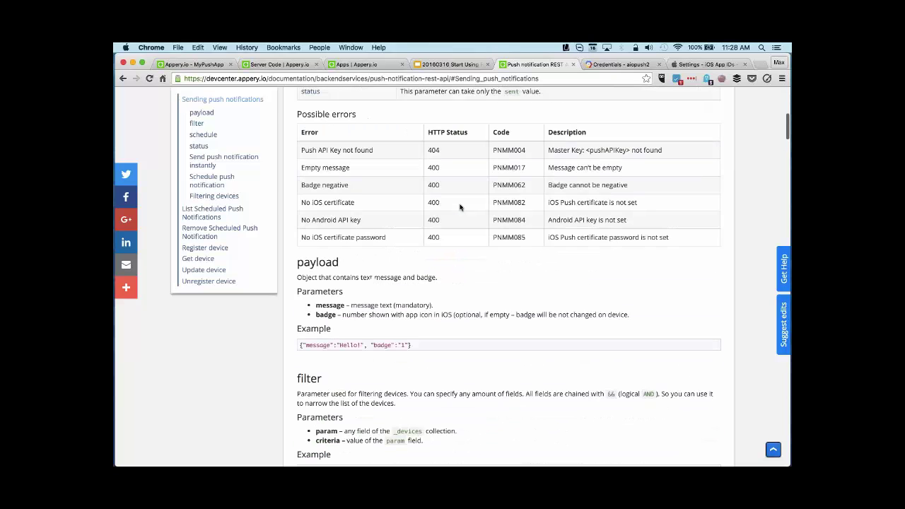
Step: Examine the send method in the Push notification section of the Server Code API documentation, and switch to the presentation slides
{"action": "left_click", "coordinate": [431, 188]}
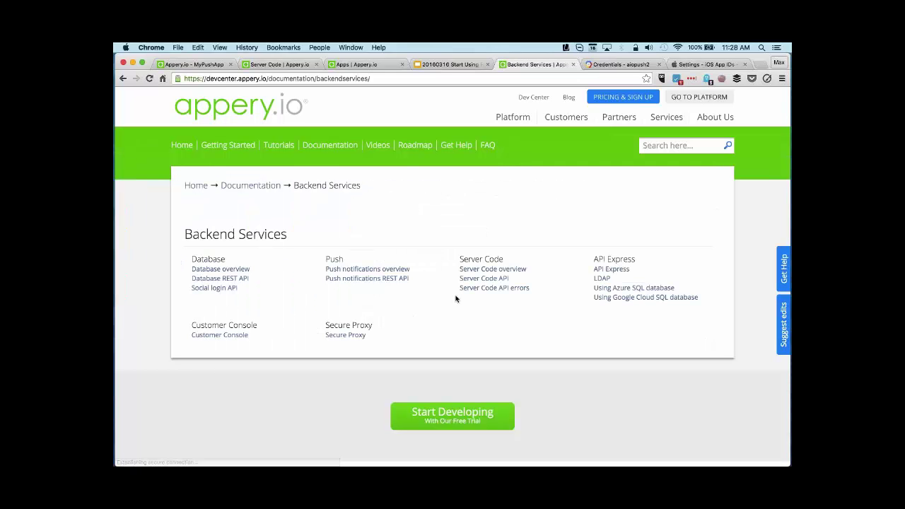
{"action": "left_click", "coordinate": [487, 278]}
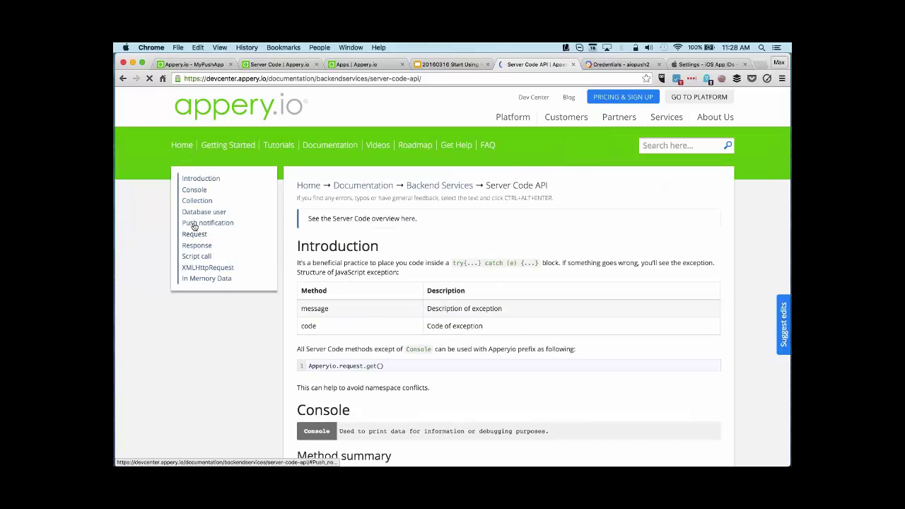
{"action": "left_click", "coordinate": [216, 225]}
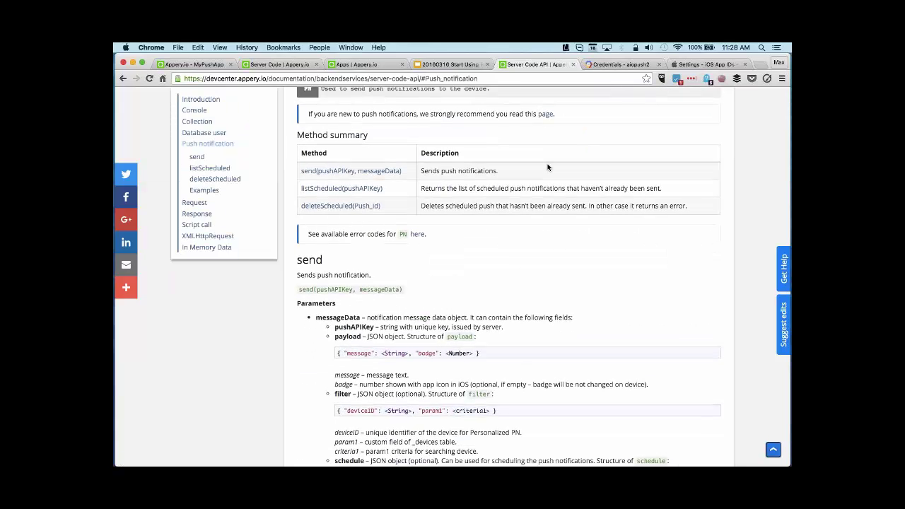
{"action": "scroll", "coordinate": [547, 168], "scroll_direction": "down", "scroll_amount": 3}
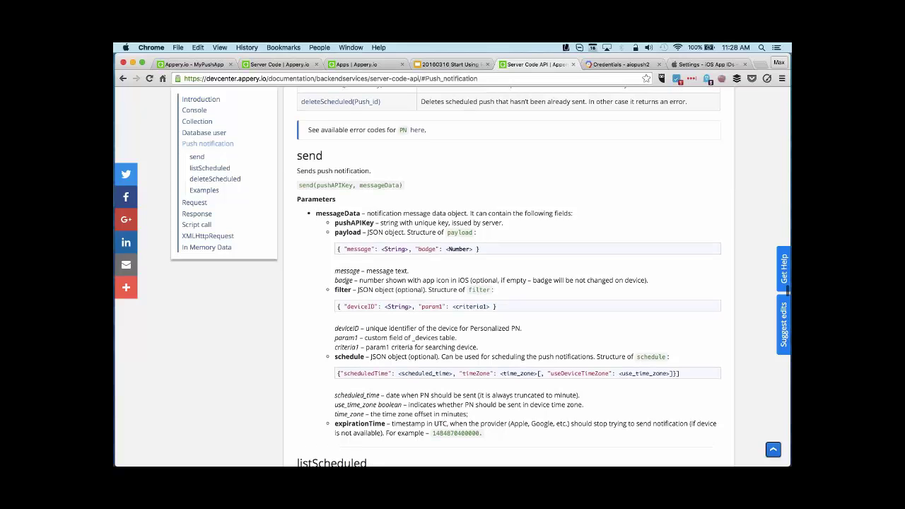
{"action": "scroll", "coordinate": [495, 183], "scroll_direction": "up", "scroll_amount": 2}
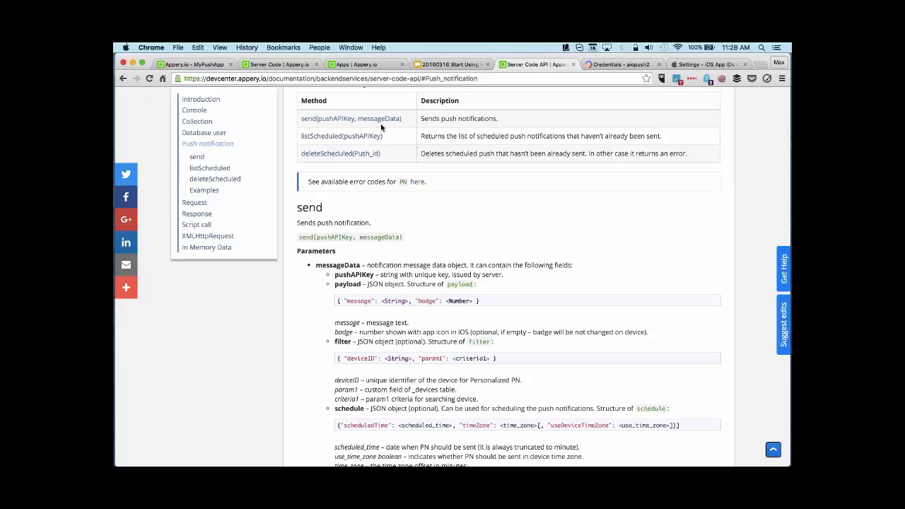
{"action": "left_click", "coordinate": [449, 65]}
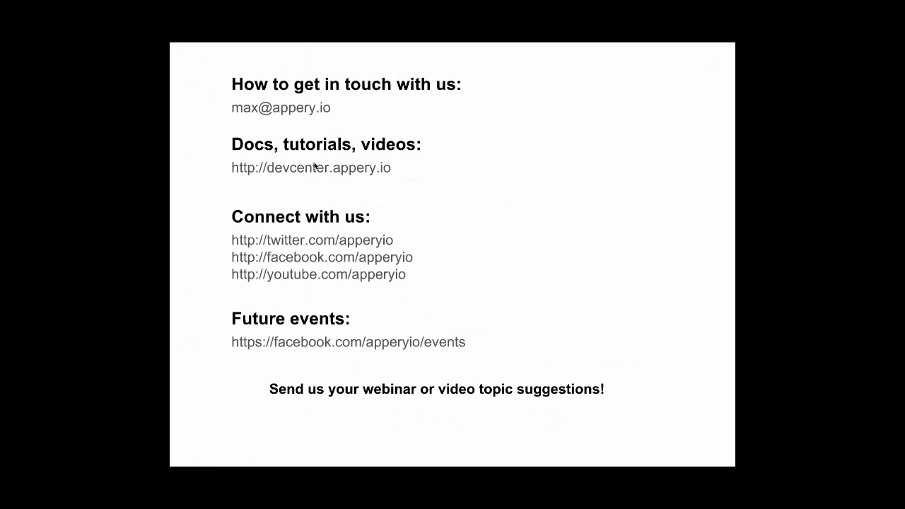